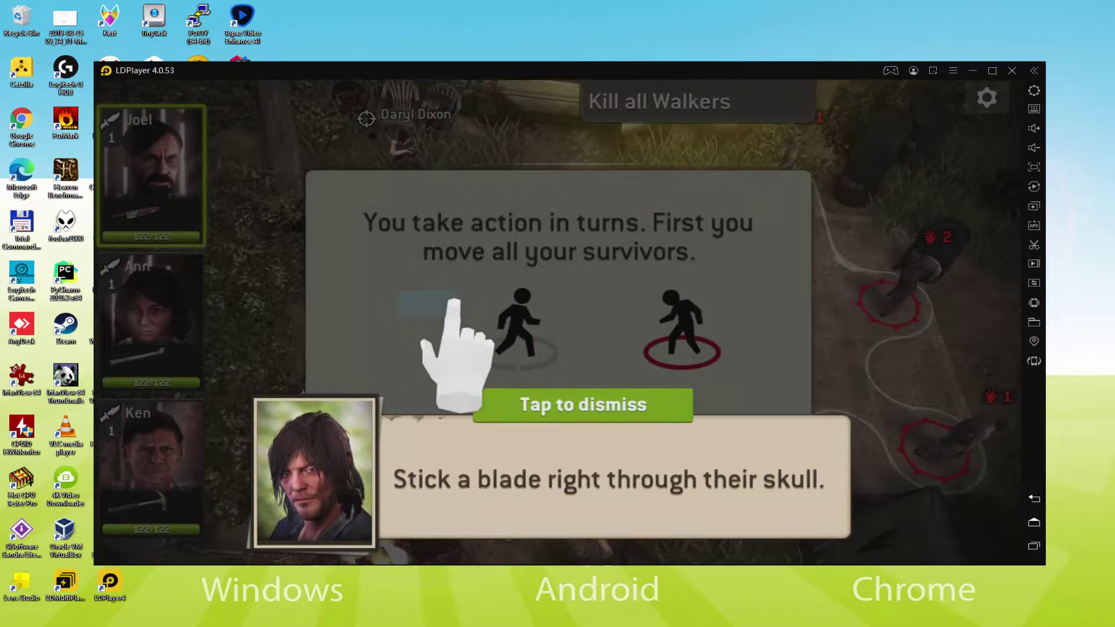
Dismiss the opening dialogue and go through the tutorial pages on turn-based actions to the end.
{"action": "left_click", "coordinate": [635, 456]}
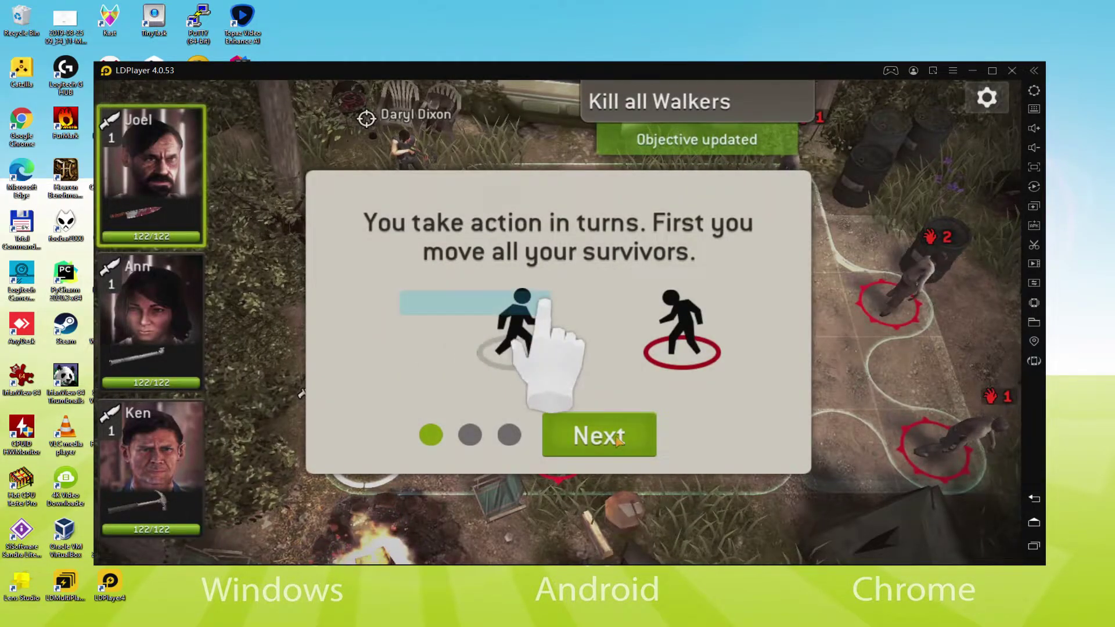
{"action": "left_click", "coordinate": [618, 442]}
{"action": "left_click", "coordinate": [618, 442]}
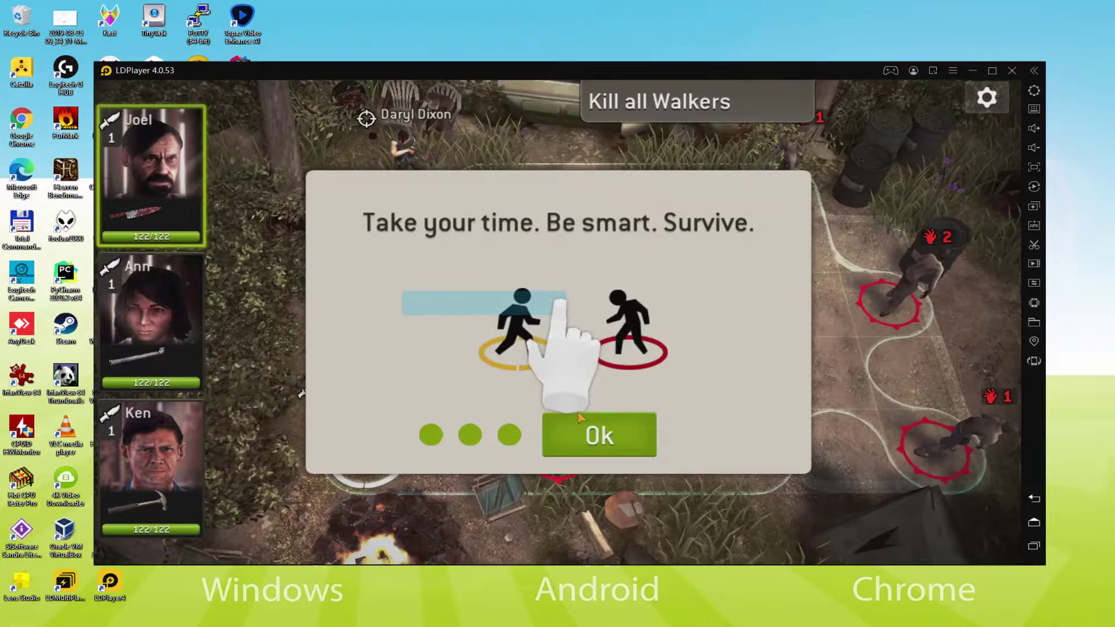
{"action": "left_click", "coordinate": [618, 441]}
Attack the nearest row of walkers with the survivors and dismiss Daryl's dialogue.
{"action": "left_click", "coordinate": [543, 302]}
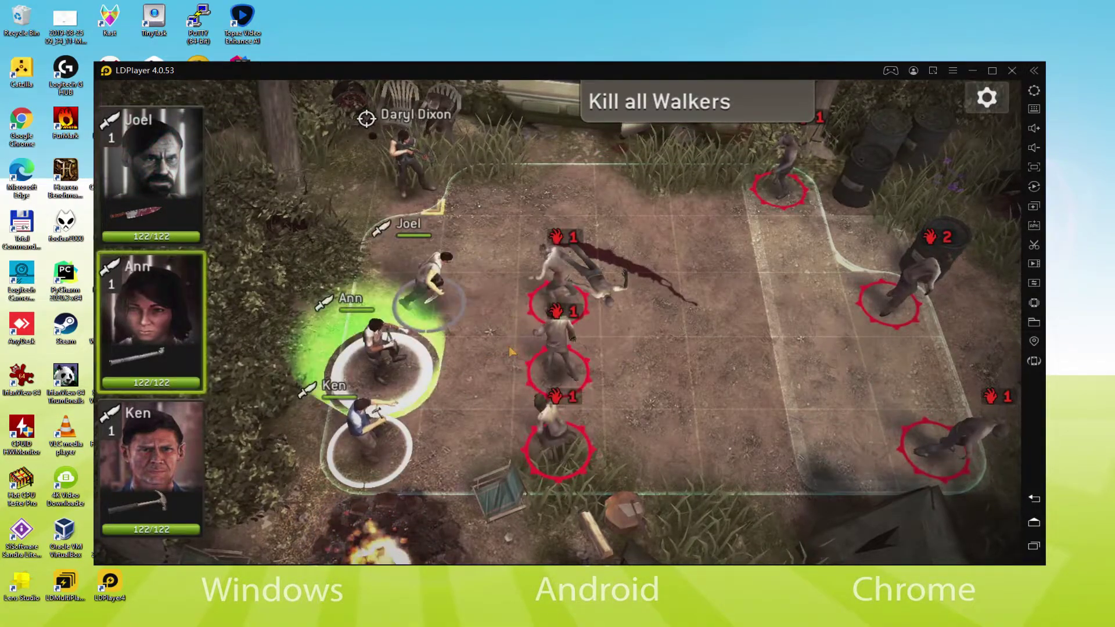
{"action": "left_click", "coordinate": [579, 387]}
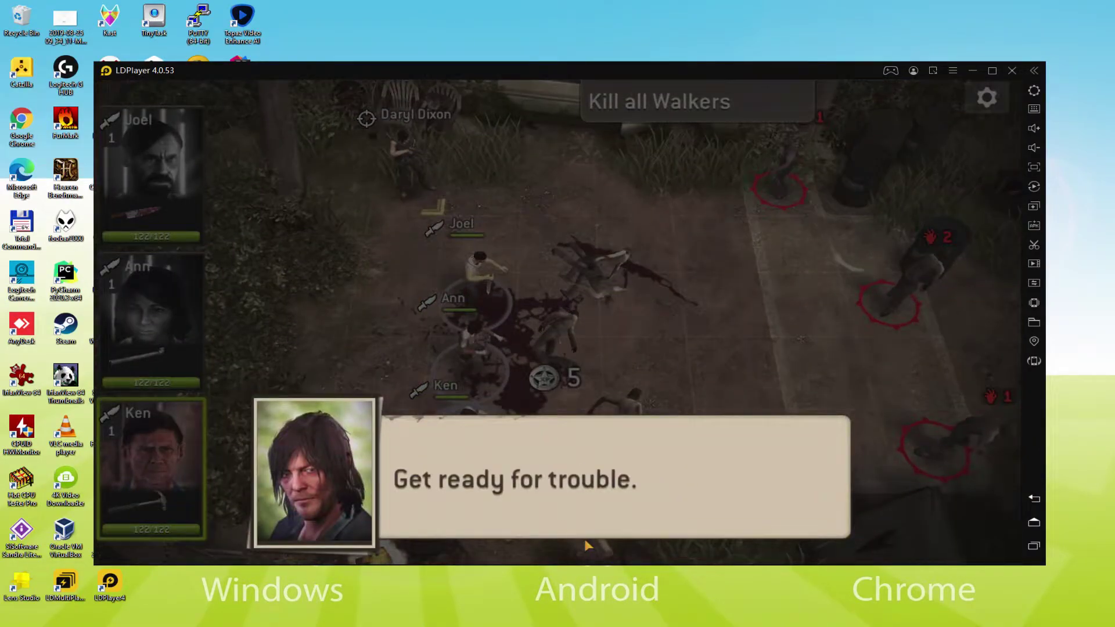
{"action": "left_click", "coordinate": [544, 504]}
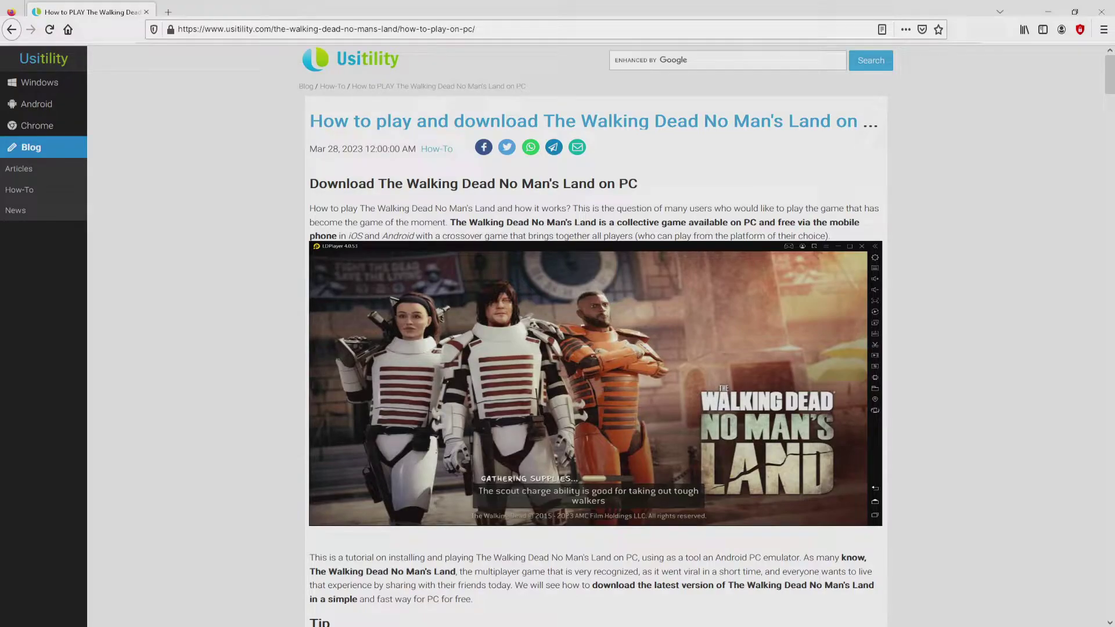
Open the LDPlayer download page for The Walking Dead No Man's Land from the how-to article and look through it.
{"action": "scroll", "coordinate": [596, 337], "scroll_direction": "down", "scroll_amount": 5}
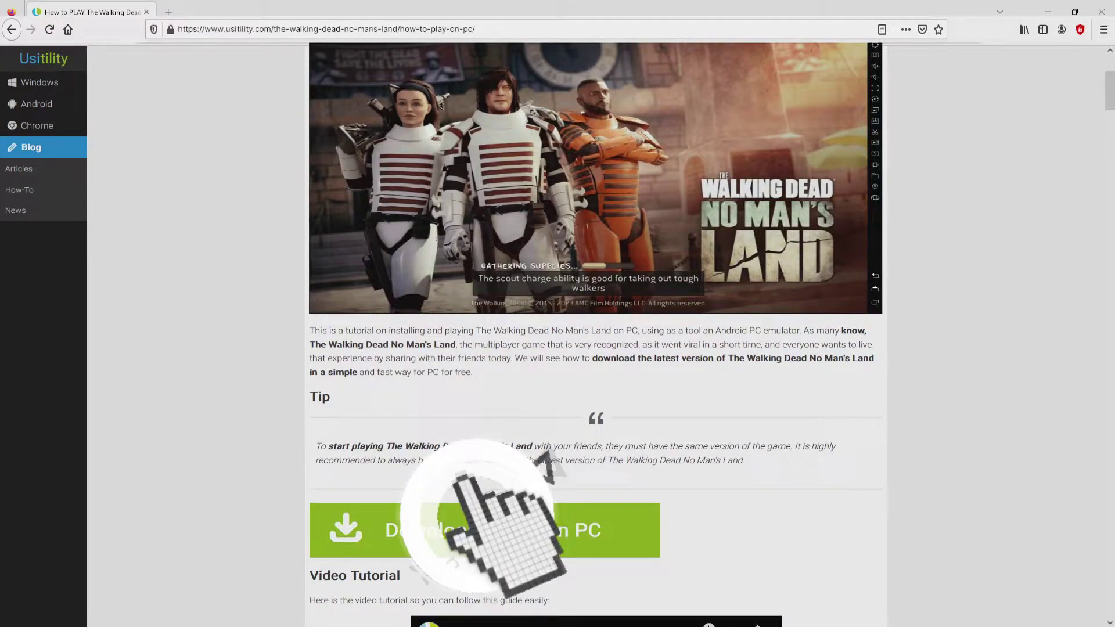
{"action": "left_click", "coordinate": [484, 530]}
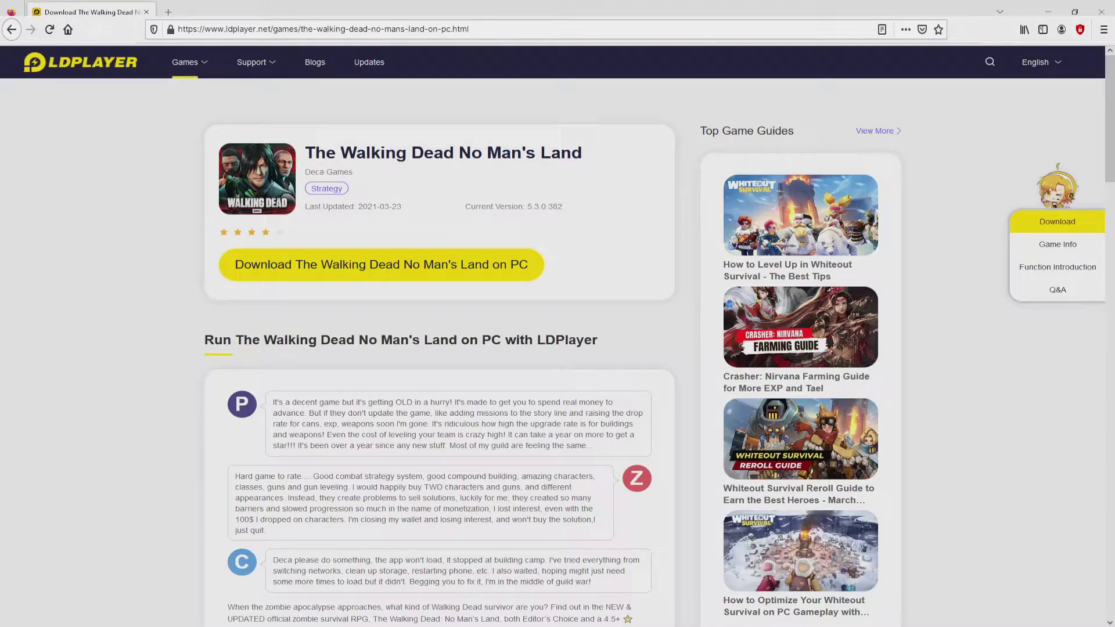
{"action": "scroll", "coordinate": [440, 348], "scroll_direction": "down", "scroll_amount": 13}
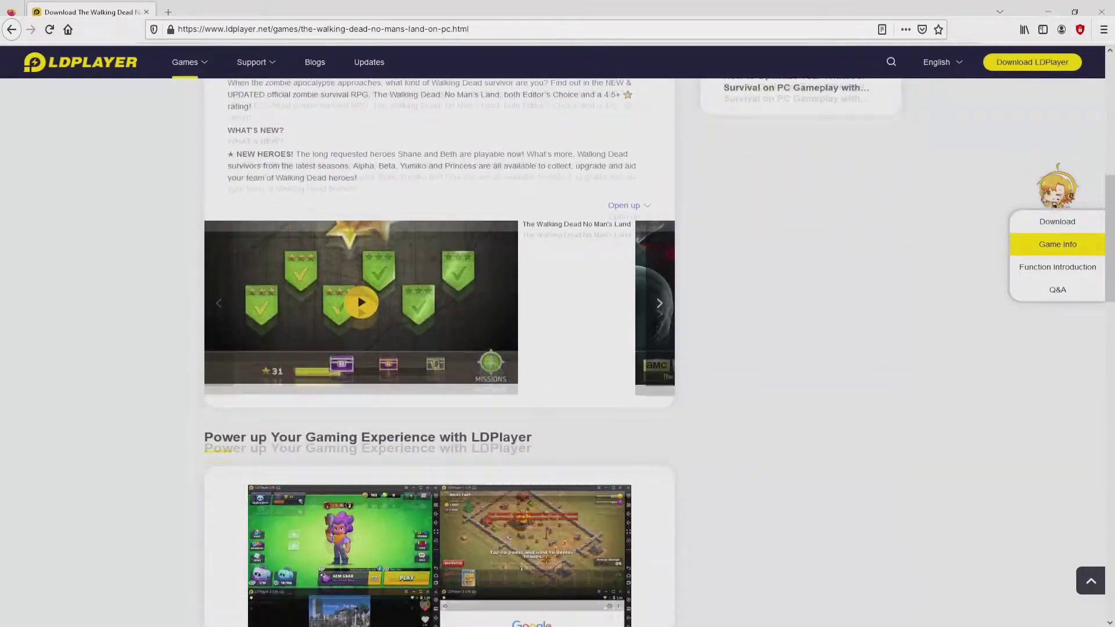
{"action": "scroll", "coordinate": [439, 349], "scroll_direction": "down", "scroll_amount": 3}
{"action": "scroll", "coordinate": [440, 349], "scroll_direction": "up", "scroll_amount": 5}
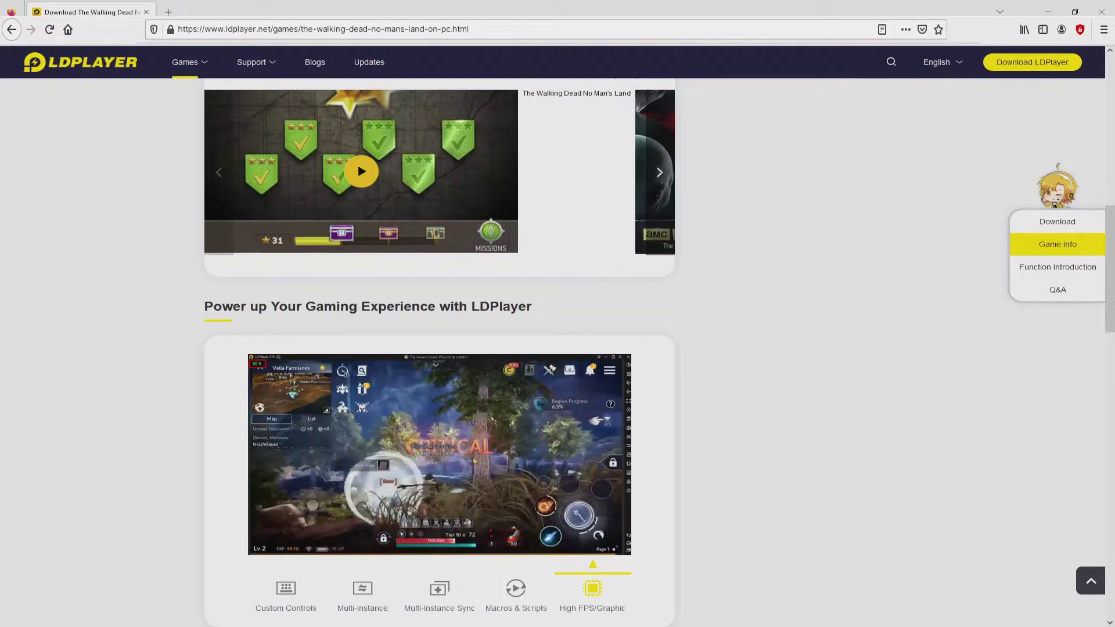
{"action": "scroll", "coordinate": [439, 348], "scroll_direction": "up", "scroll_amount": 1}
{"action": "scroll", "coordinate": [439, 349], "scroll_direction": "up", "scroll_amount": 20}
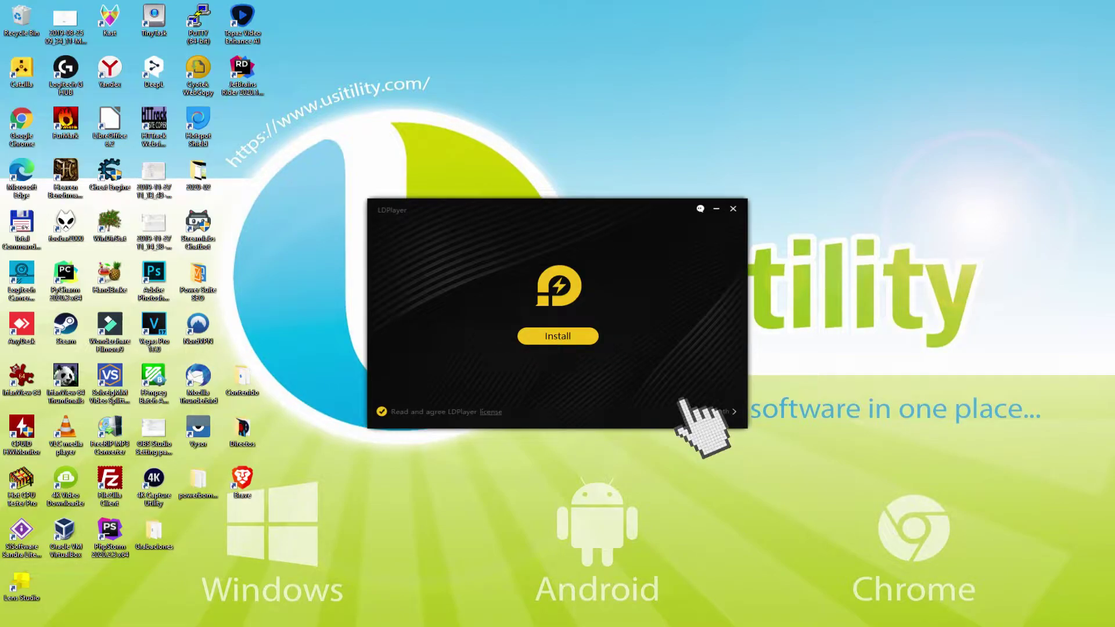
Check the installation path C:\LDPlayer\LDPlayer4.0\ and start the LDPlayer installation, rejecting the Avast Free Antivirus and McAfee WebAdvisor offers.
{"action": "left_click", "coordinate": [706, 410]}
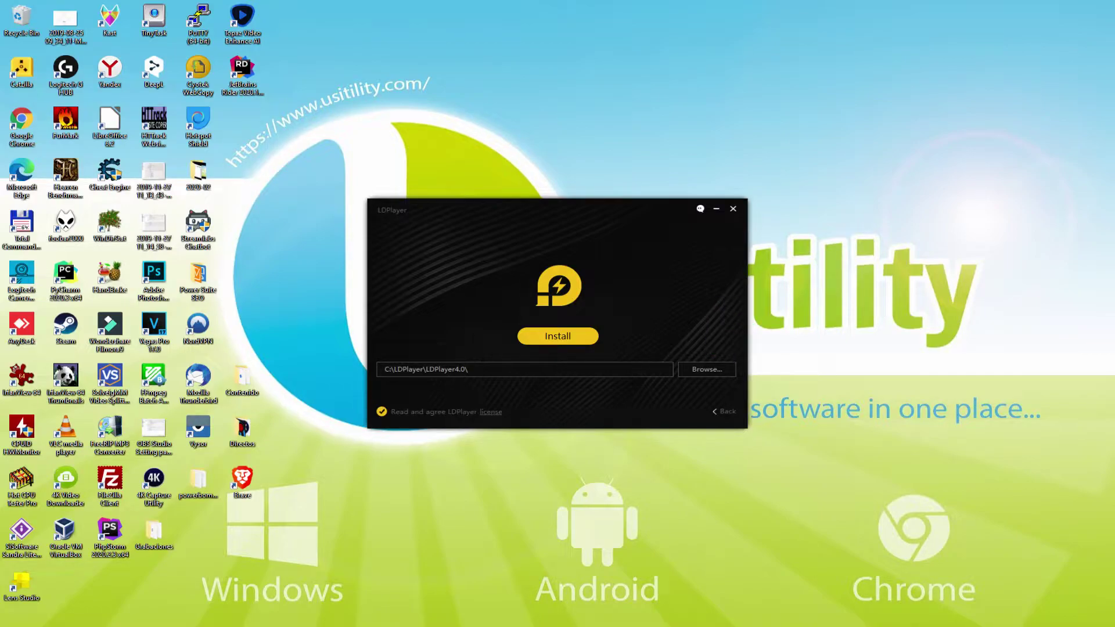
{"action": "left_click", "coordinate": [716, 411]}
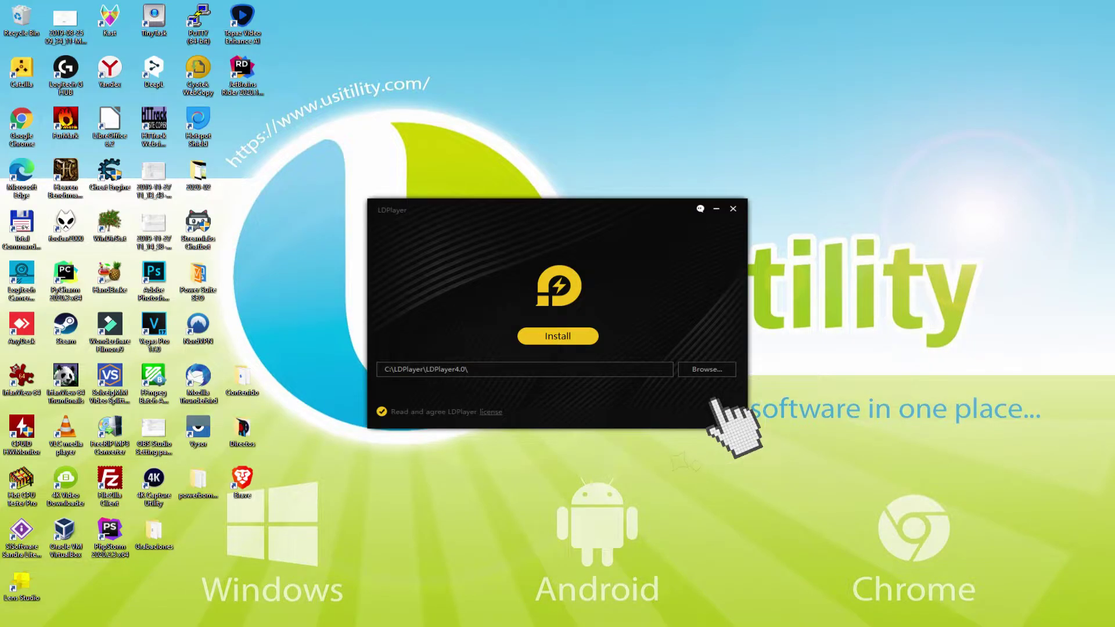
{"action": "left_click", "coordinate": [555, 336]}
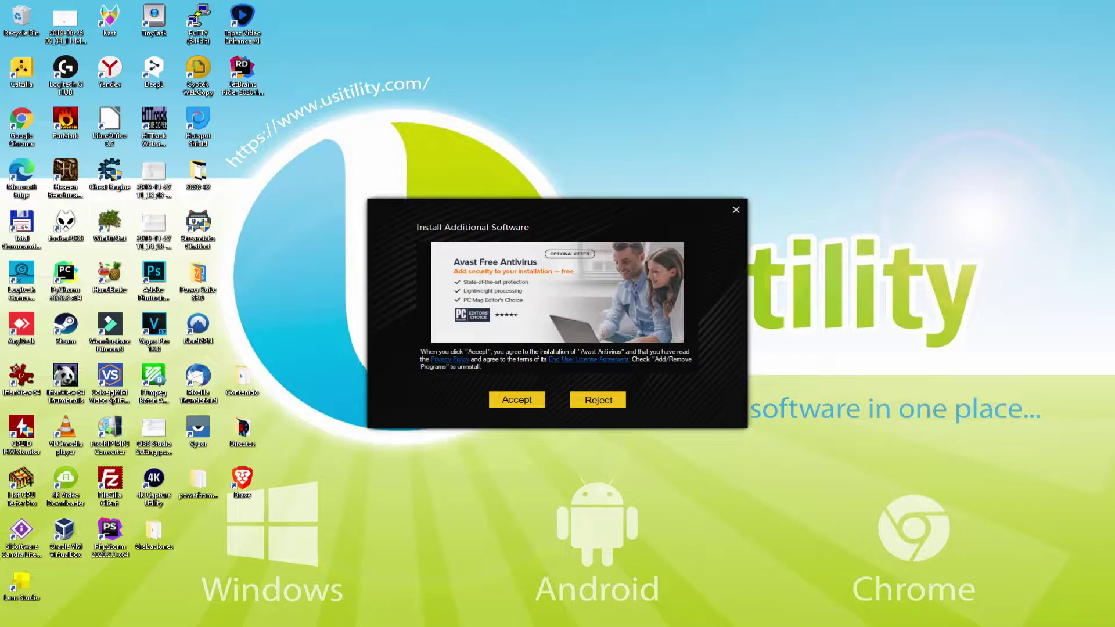
{"action": "left_click", "coordinate": [599, 398]}
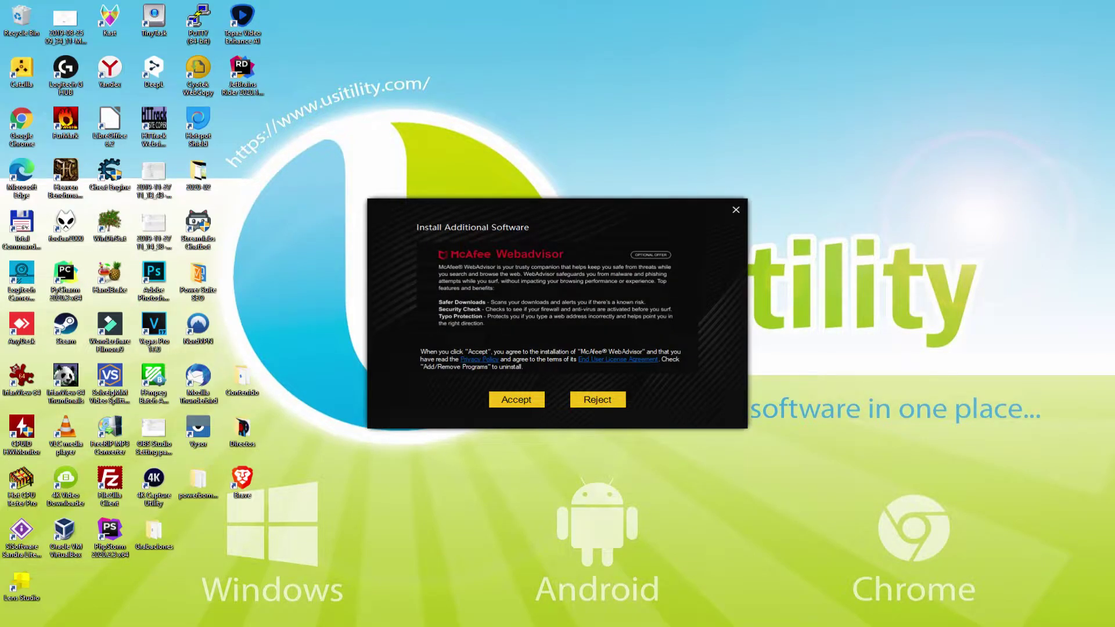
{"action": "left_click", "coordinate": [598, 399]}
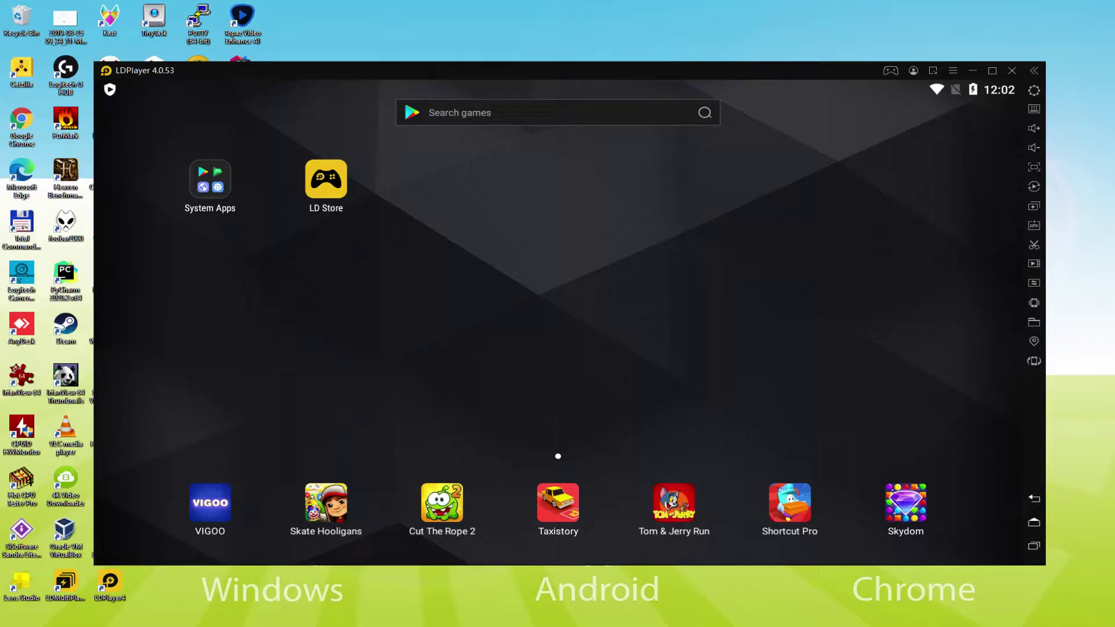
Look at the apps offered in the LD Store and return to the home screen.
{"action": "left_click", "coordinate": [326, 181]}
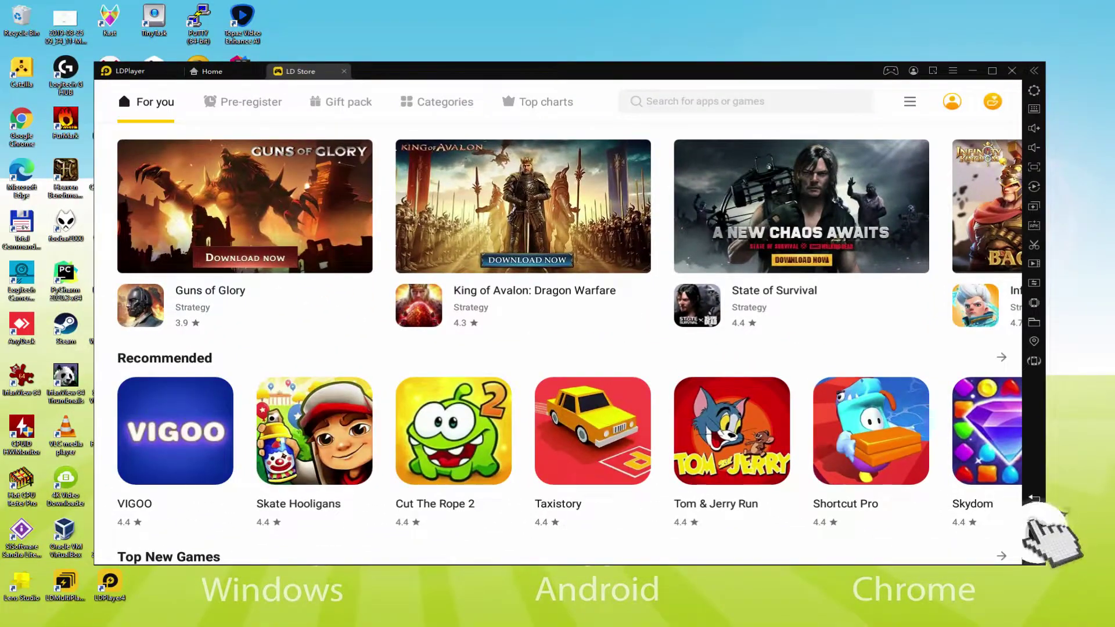
{"action": "left_click", "coordinate": [1034, 522]}
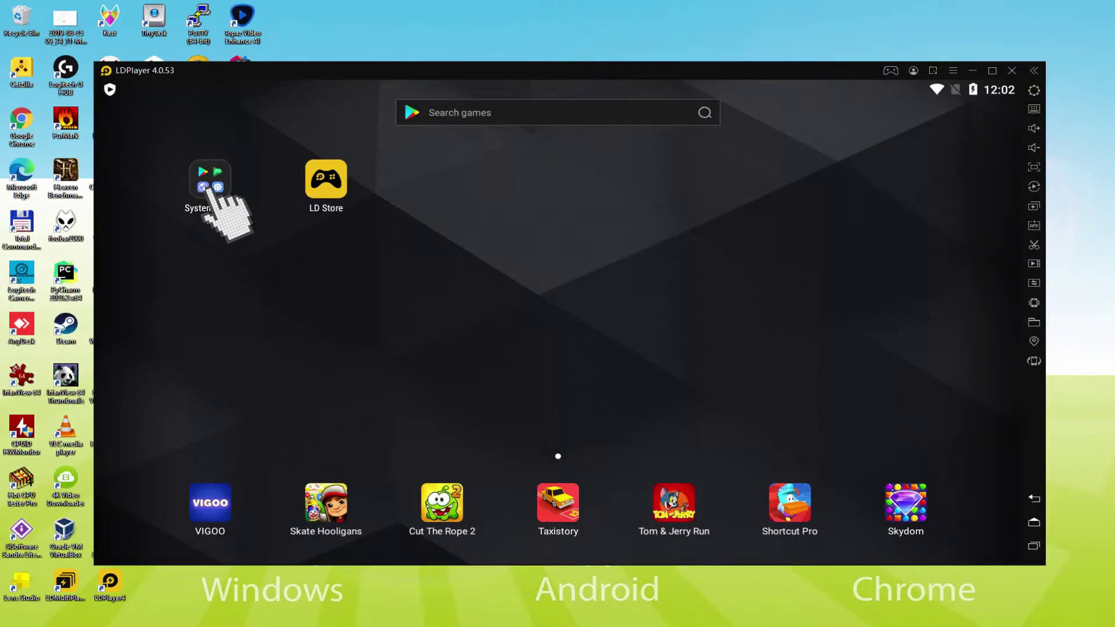
Open the Play Store, agree to Google's terms, and accept the Google Services settings with Back up to Google Drive turned off.
{"action": "left_click", "coordinate": [366, 169]}
{"action": "left_click", "coordinate": [200, 217]}
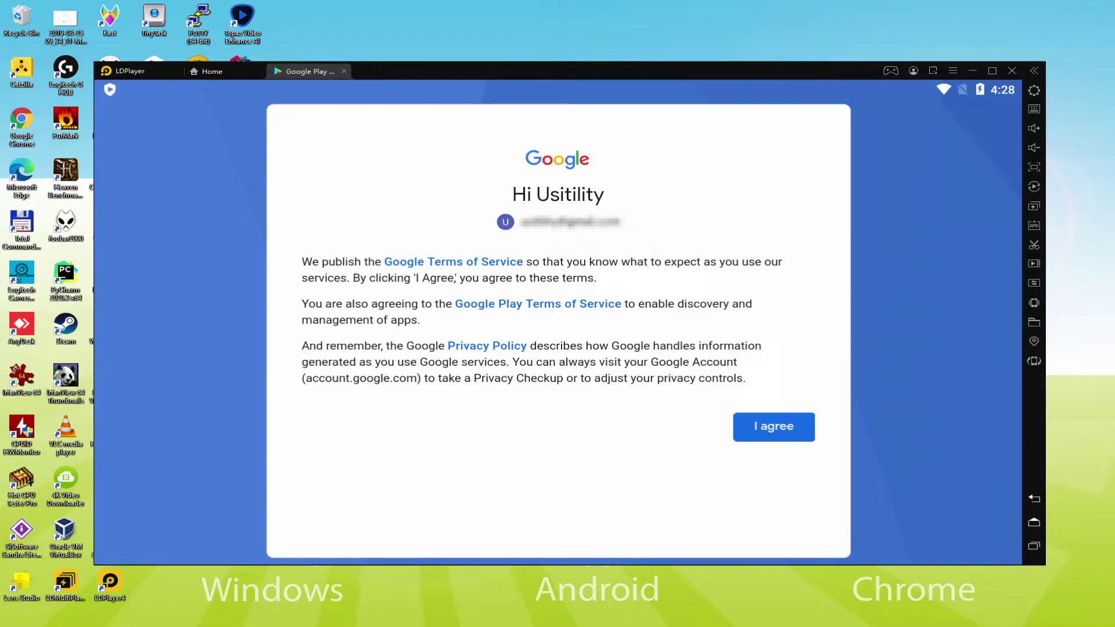
{"action": "left_click", "coordinate": [773, 430]}
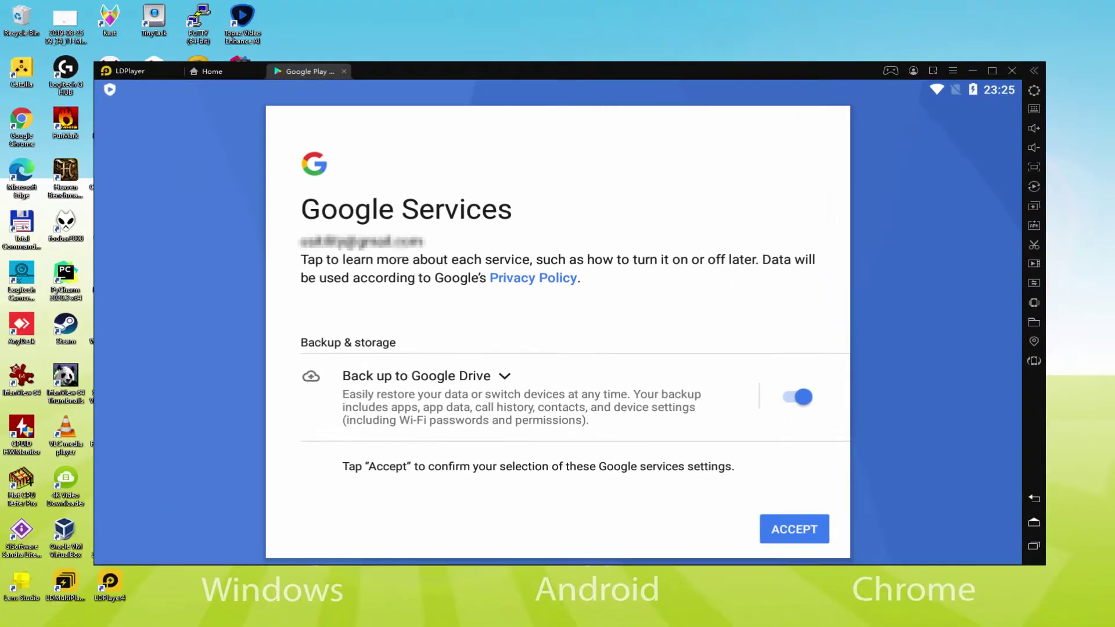
{"action": "left_click", "coordinate": [797, 396]}
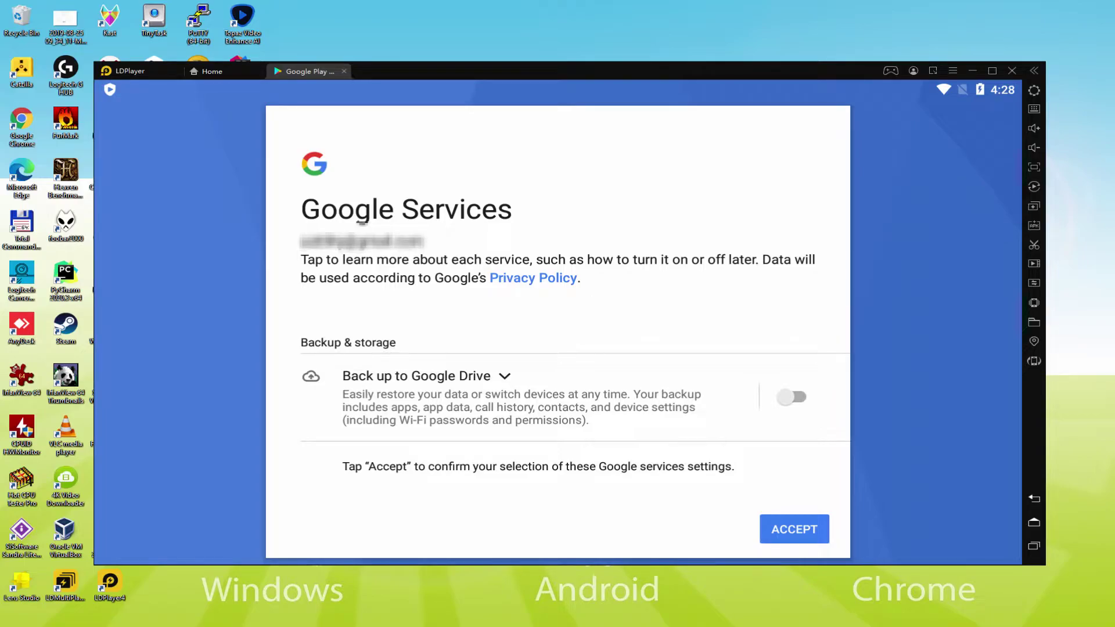
{"action": "left_click", "coordinate": [794, 525]}
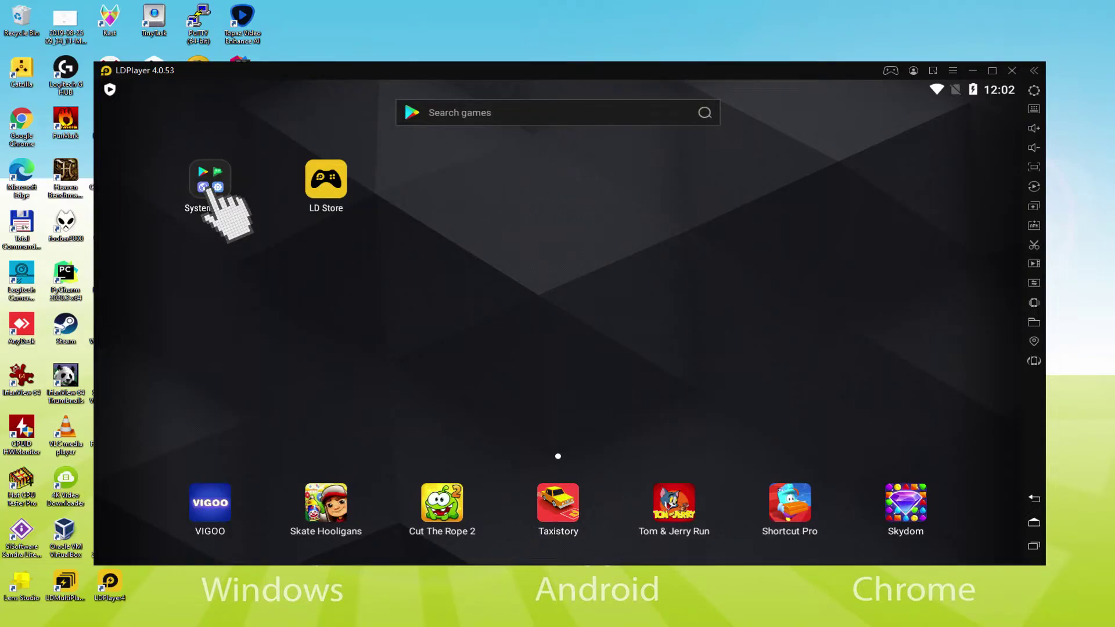
Find The Walking Dead No Man's Land in the Play Store by searching "the walking dead no mans land" and install it.
{"action": "left_click", "coordinate": [211, 187]}
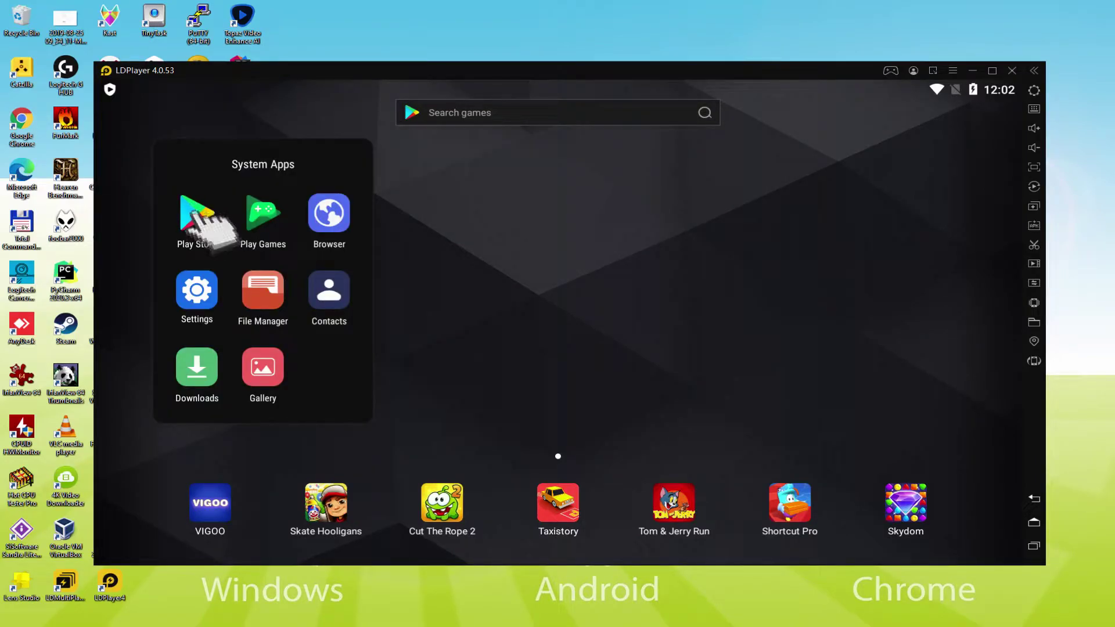
{"action": "left_click", "coordinate": [197, 213]}
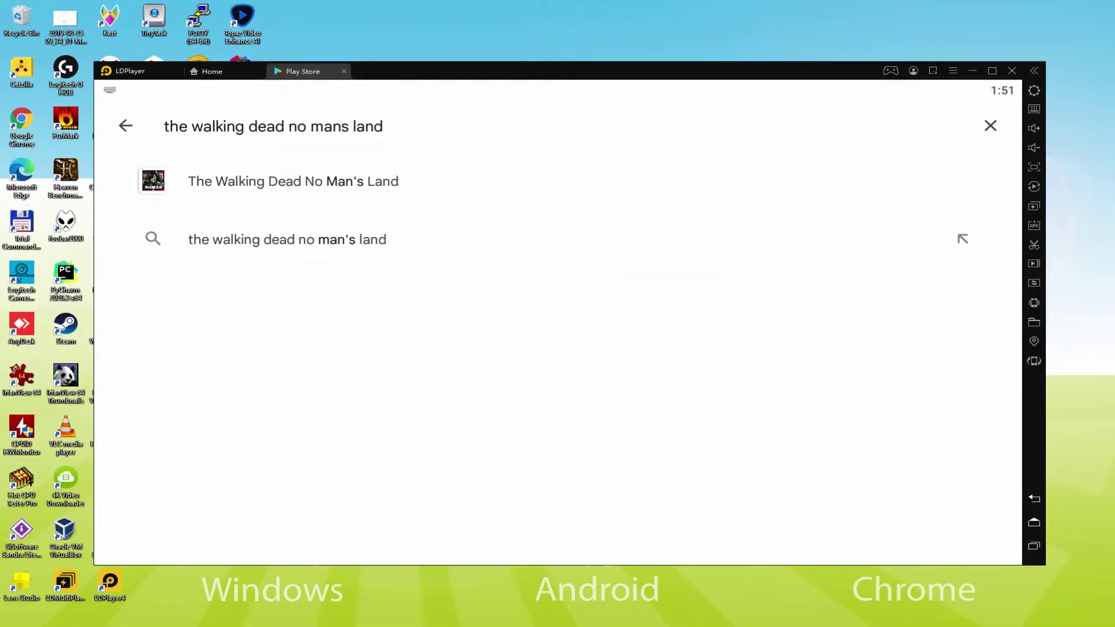
{"action": "left_click", "coordinate": [238, 177]}
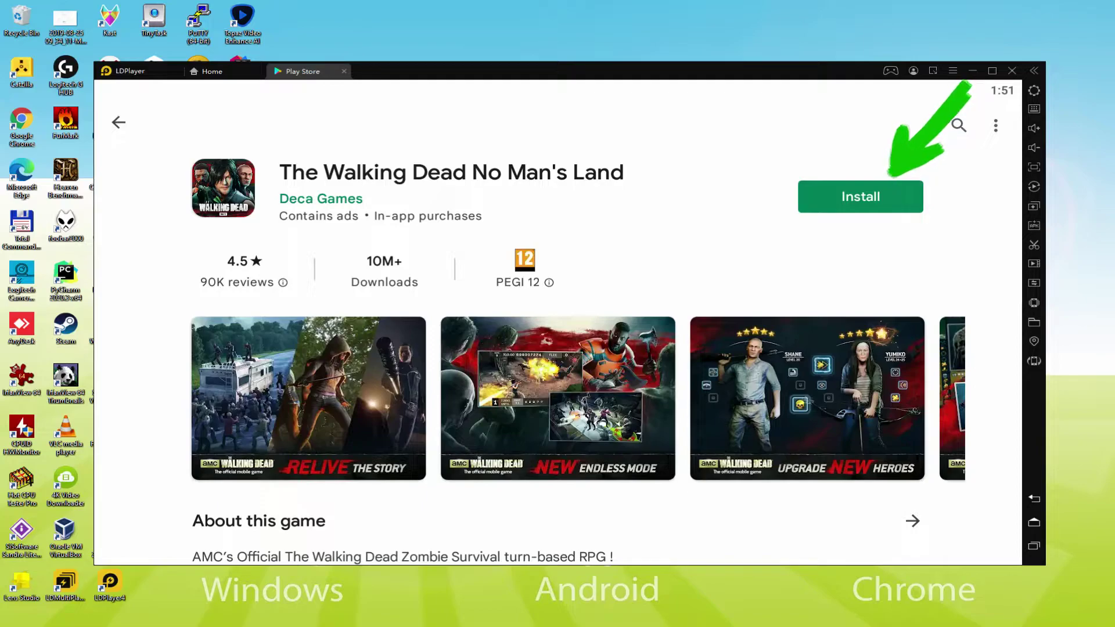
{"action": "left_click", "coordinate": [888, 191]}
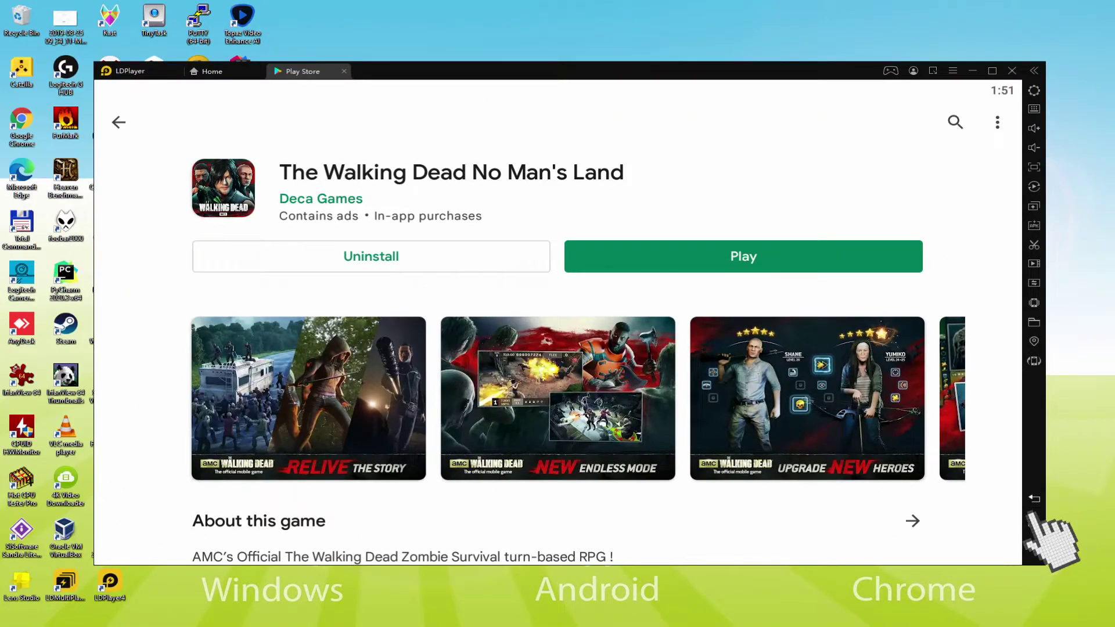
{"action": "left_click", "coordinate": [1021, 500]}
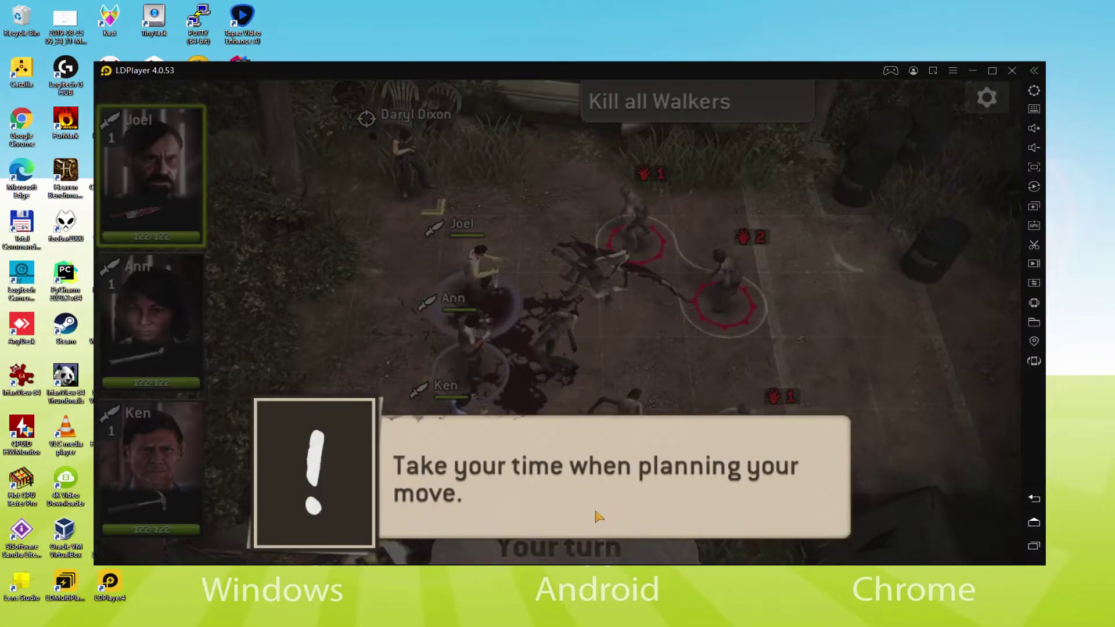
Dismiss the planning tip, play the survivors' turn against the remaining walkers, and advance the camp dialogue.
{"action": "left_click", "coordinate": [598, 517]}
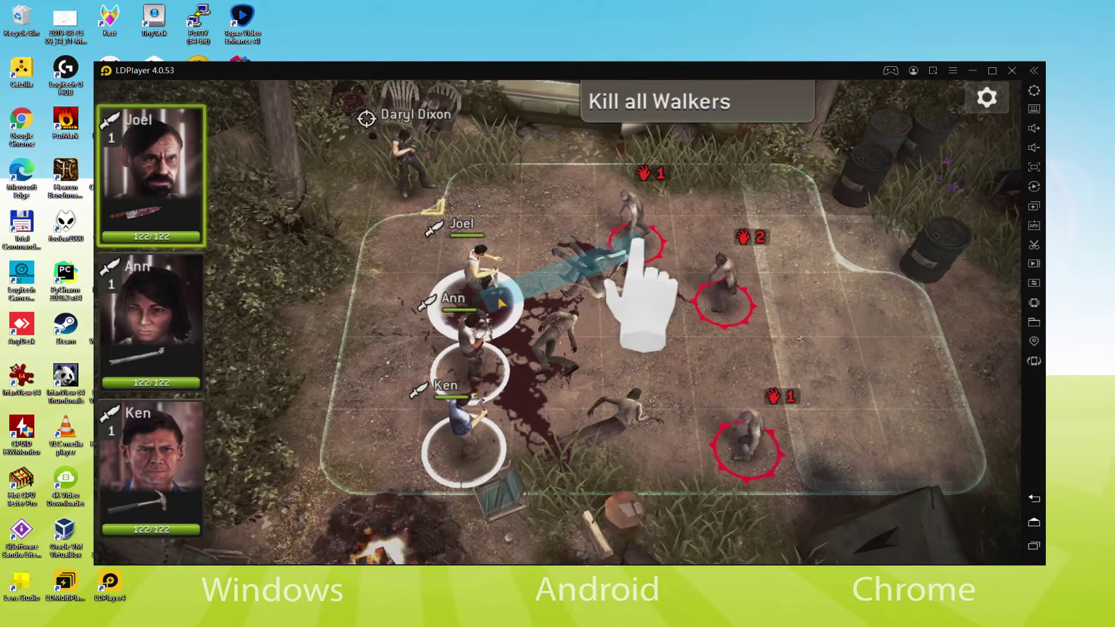
{"action": "left_click", "coordinate": [721, 323]}
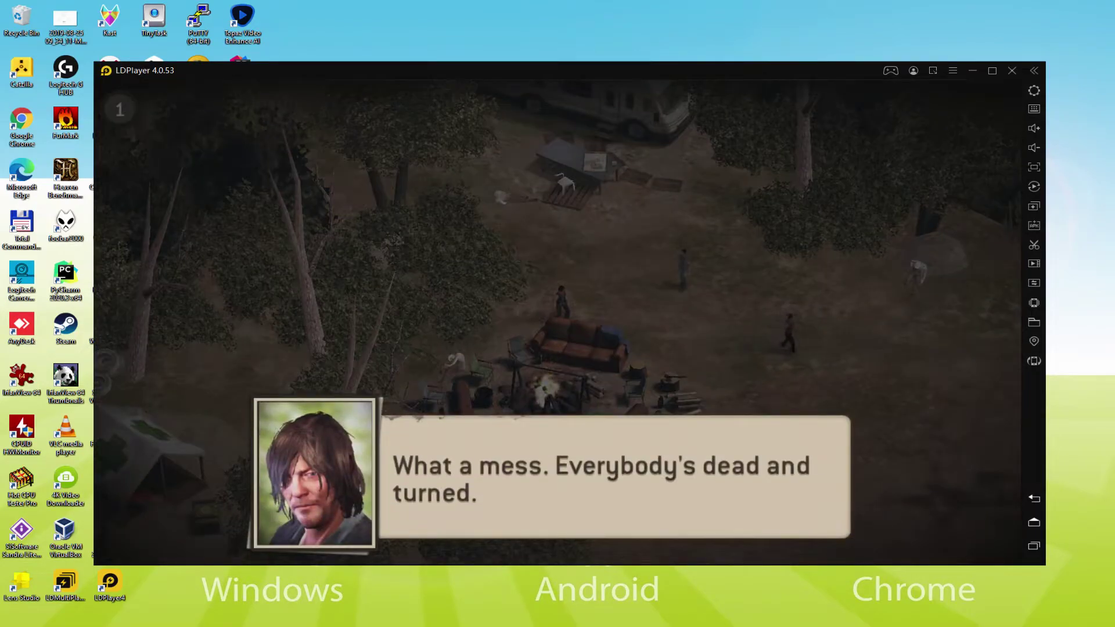
{"action": "left_click", "coordinate": [710, 498]}
{"action": "left_click", "coordinate": [707, 513]}
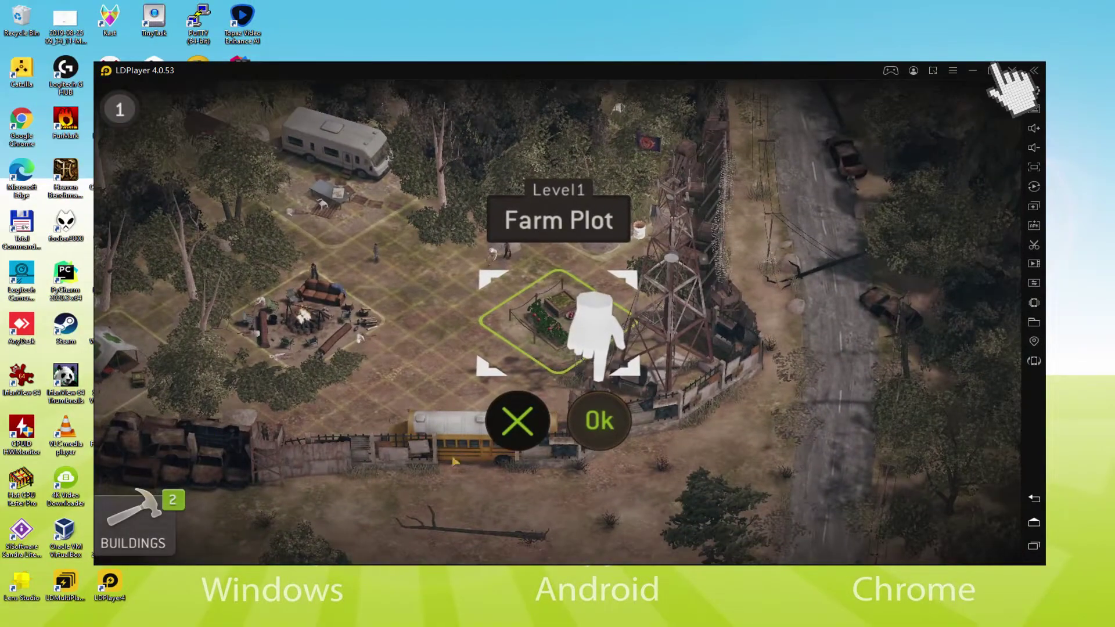
Place the Farm Plot in the camp and collect the supplies it produces.
{"action": "left_click", "coordinate": [890, 132]}
{"action": "left_click", "coordinate": [595, 431]}
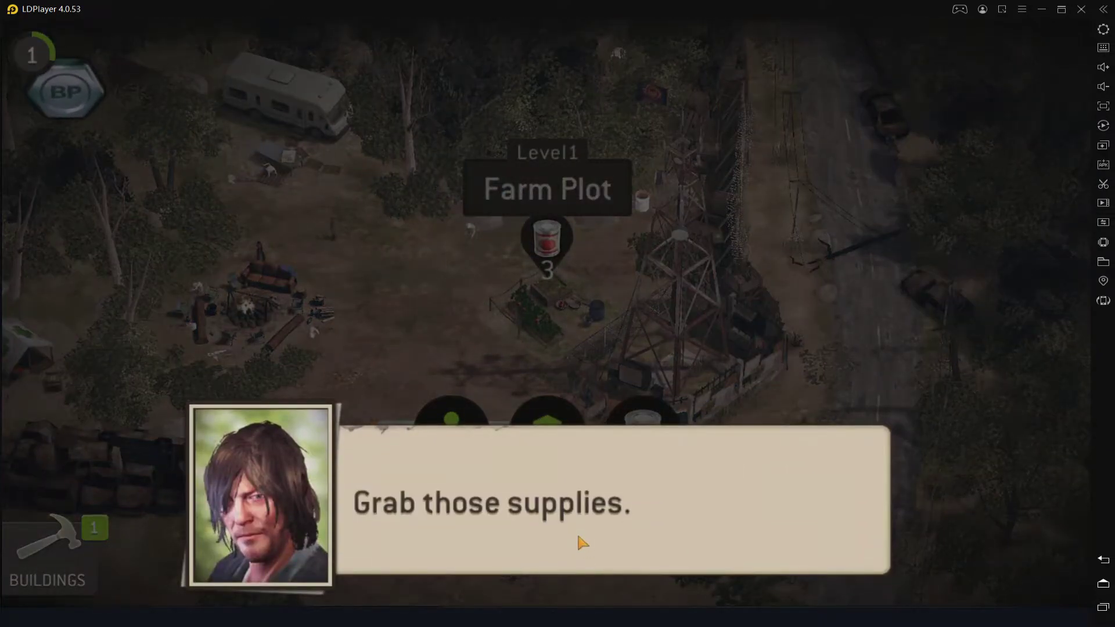
{"action": "left_click", "coordinate": [580, 540]}
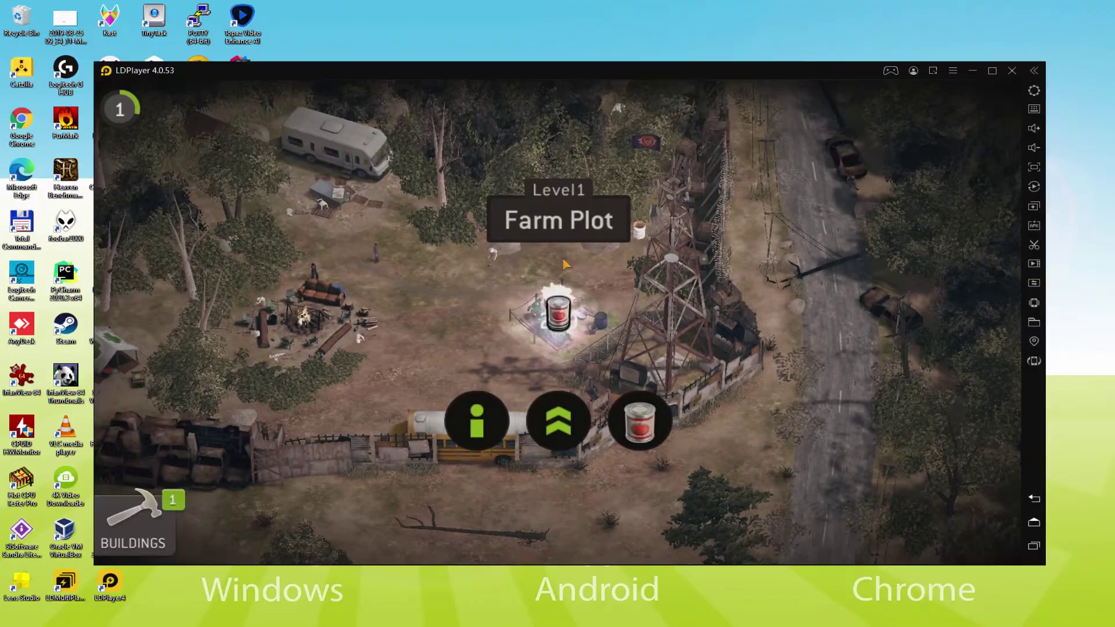
{"action": "left_click", "coordinate": [548, 302]}
{"action": "left_click", "coordinate": [573, 433]}
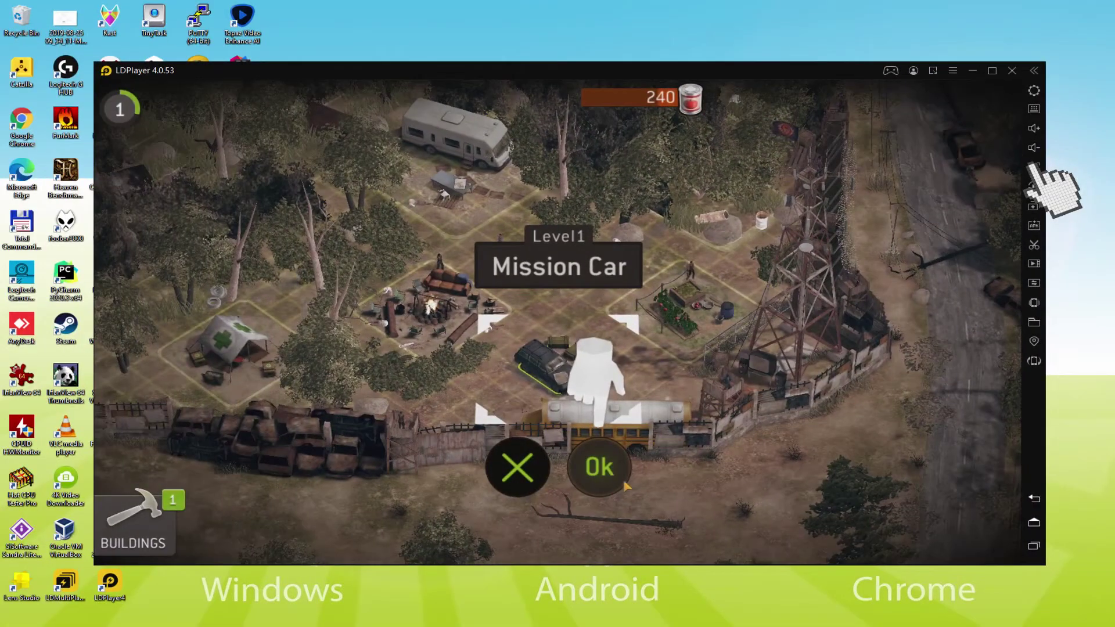
Build the Mission Car in the camp with construction sped up for free, and open the conversation with the marked survivor.
{"action": "left_click", "coordinate": [621, 481]}
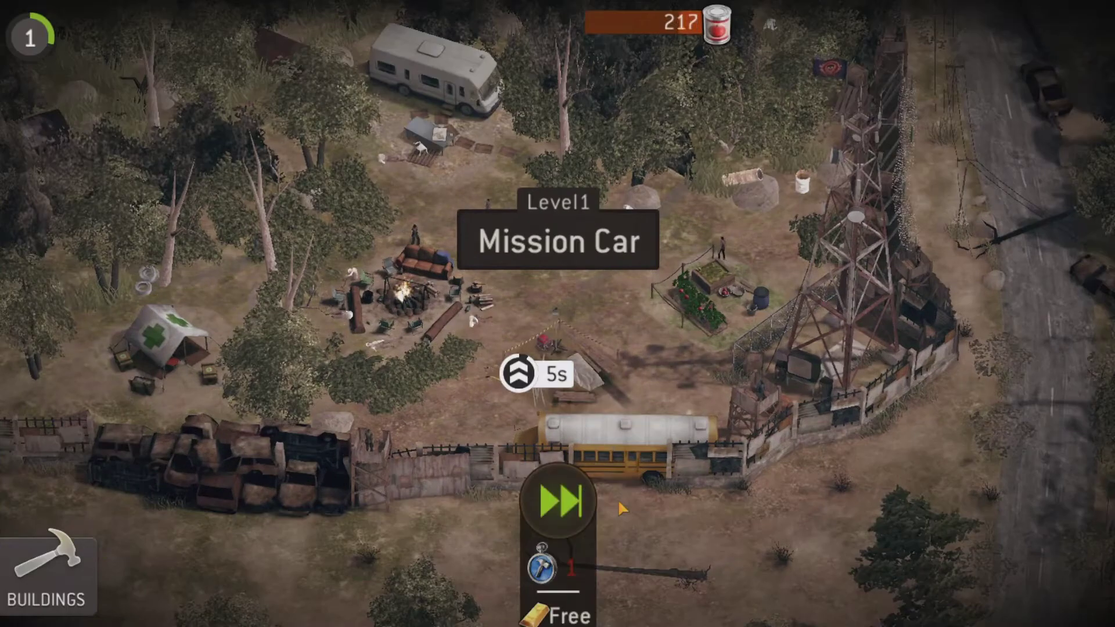
{"action": "left_click", "coordinate": [577, 503]}
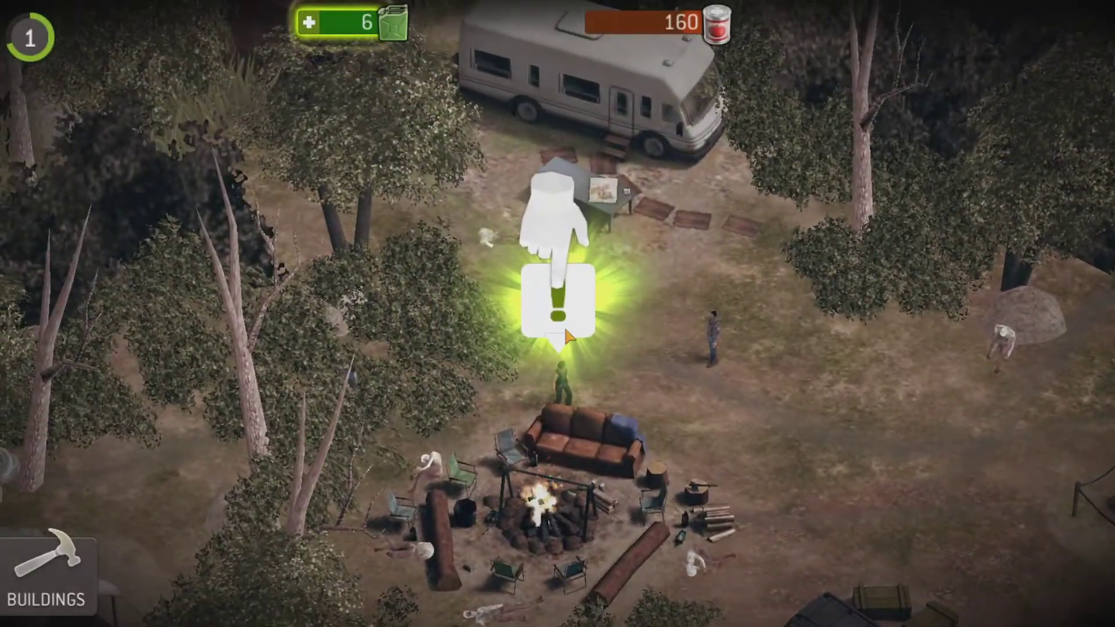
{"action": "left_click", "coordinate": [565, 330]}
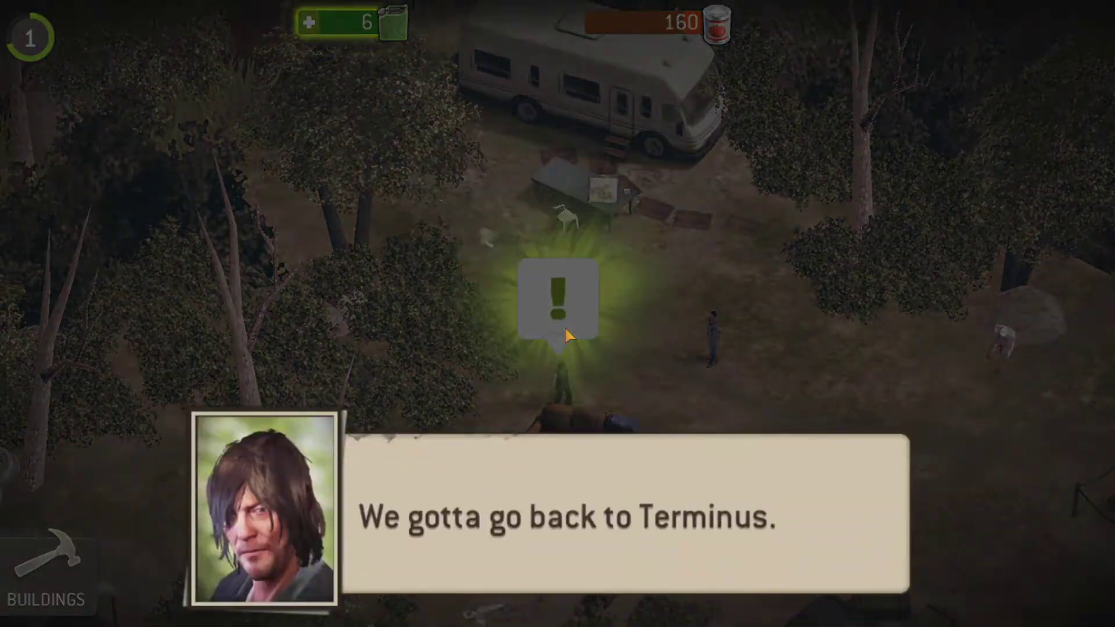
Advance the dialogue, accept the Road to Terminus quest, open Chapter 1 in the missions, and dismiss its introductory dialogue.
{"action": "left_click", "coordinate": [538, 539]}
{"action": "left_click", "coordinate": [538, 539]}
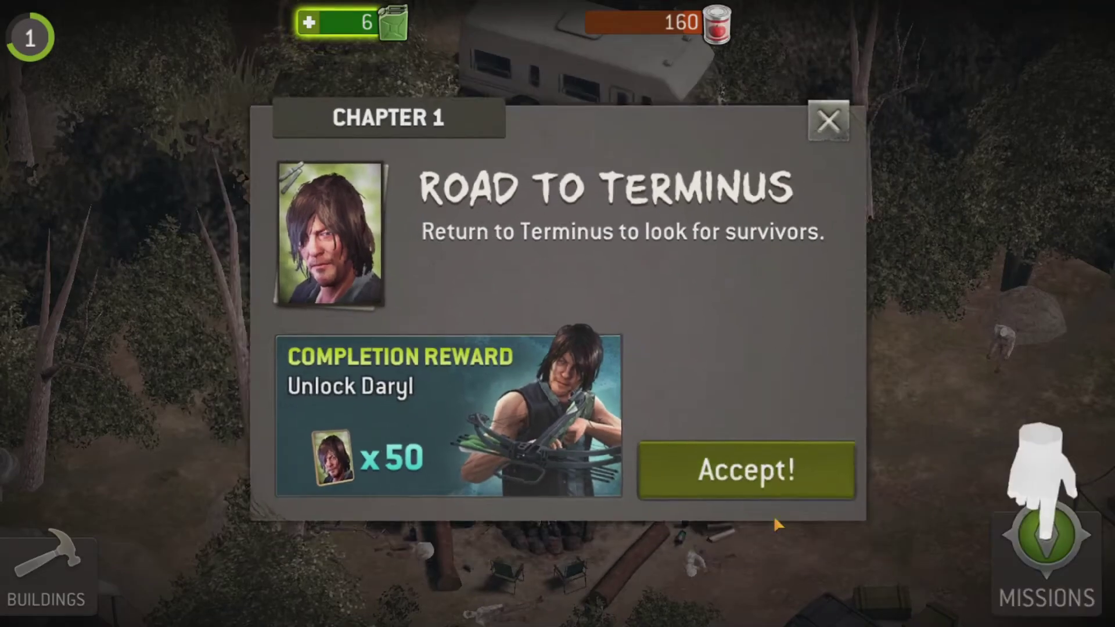
{"action": "left_click", "coordinate": [776, 524]}
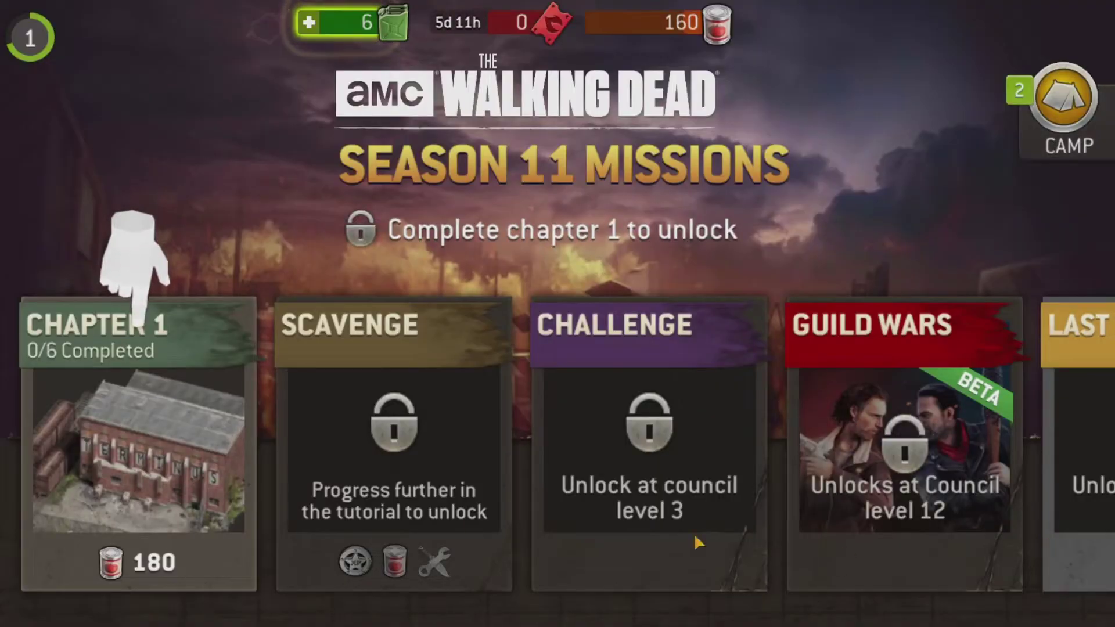
{"action": "left_click", "coordinate": [233, 407]}
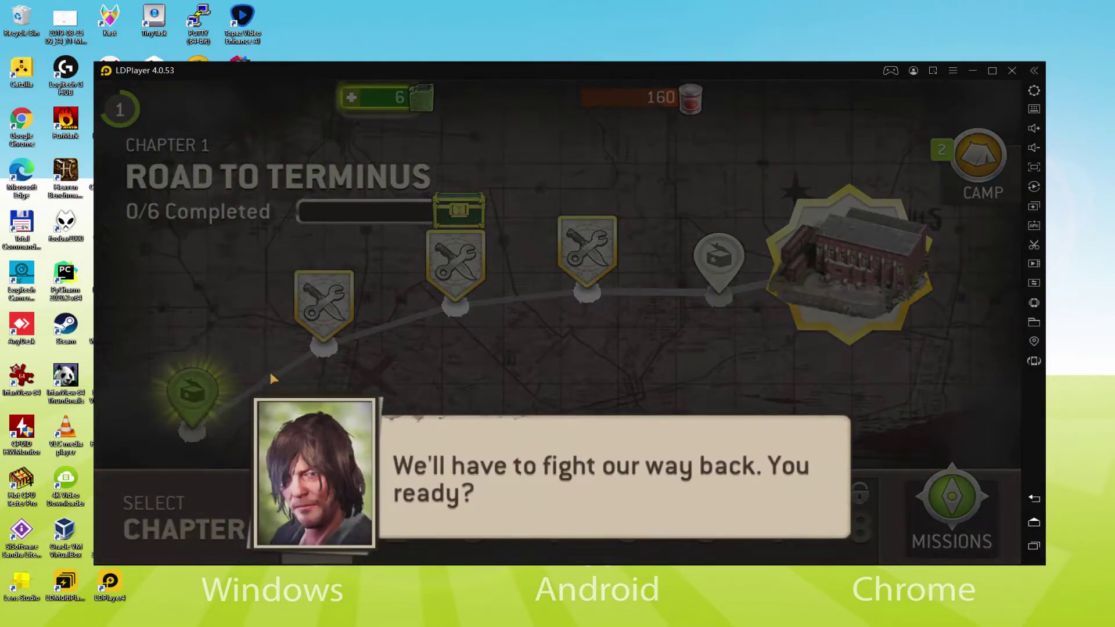
{"action": "left_click", "coordinate": [607, 505]}
{"action": "left_click", "coordinate": [607, 513]}
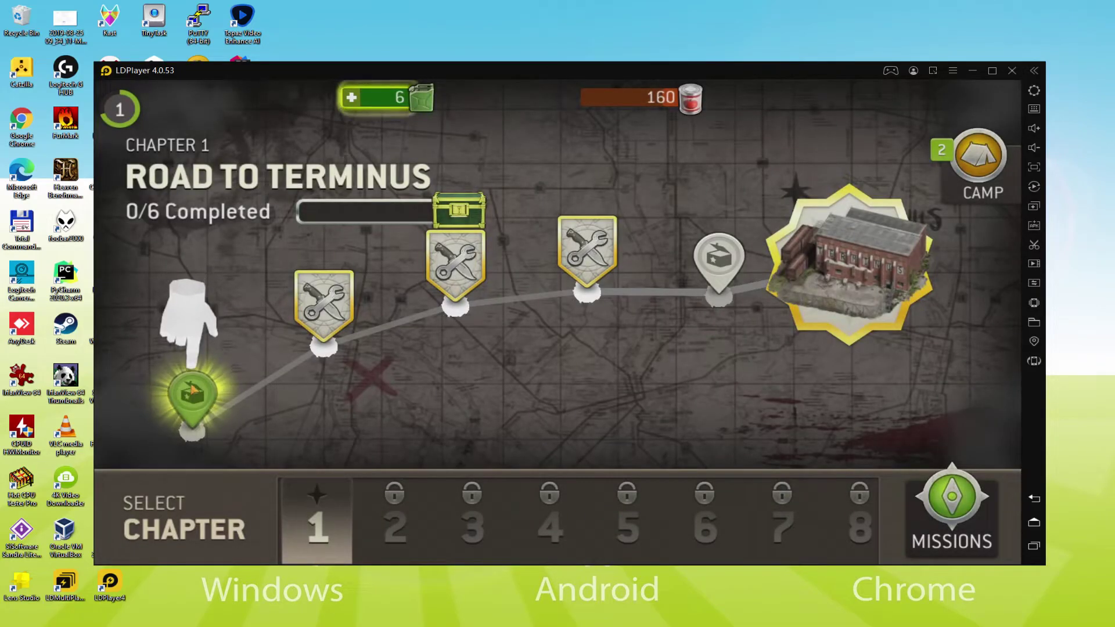
Choose the first mission on the Chapter 1 map and start Follow the Tracks with the preselected team.
{"action": "left_click", "coordinate": [244, 400]}
{"action": "left_click", "coordinate": [551, 514]}
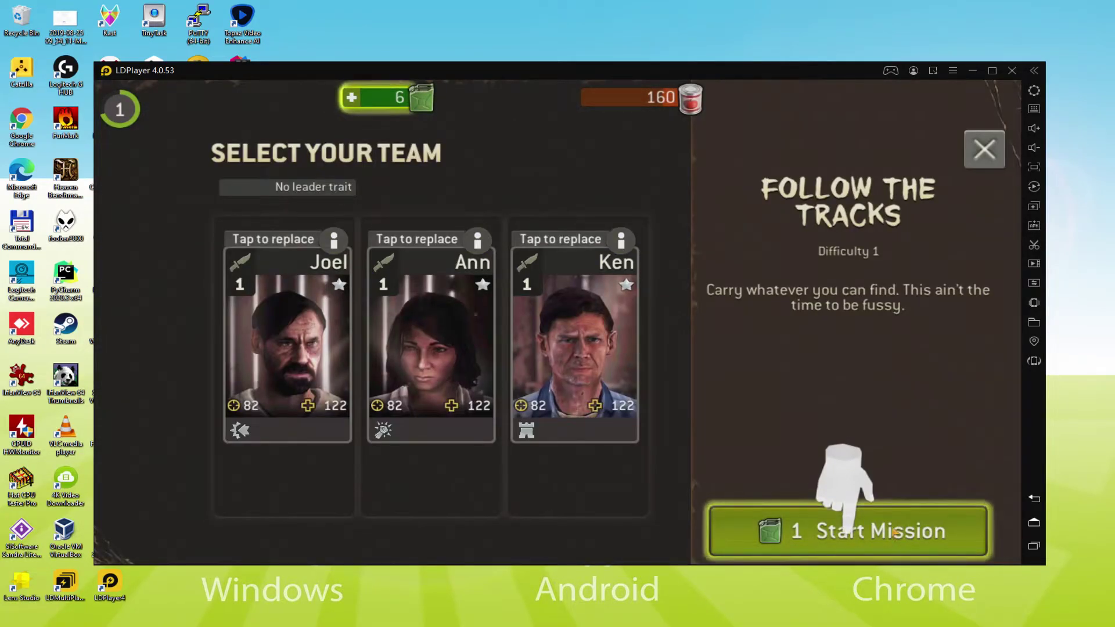
{"action": "left_click", "coordinate": [872, 529]}
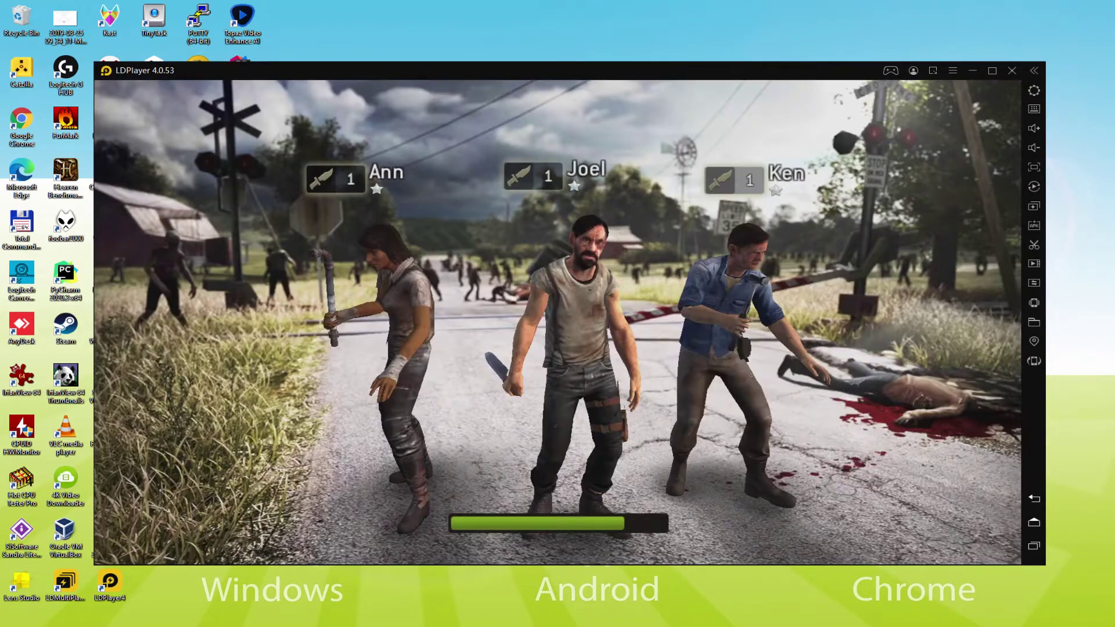
{"action": "left_click", "coordinate": [597, 525]}
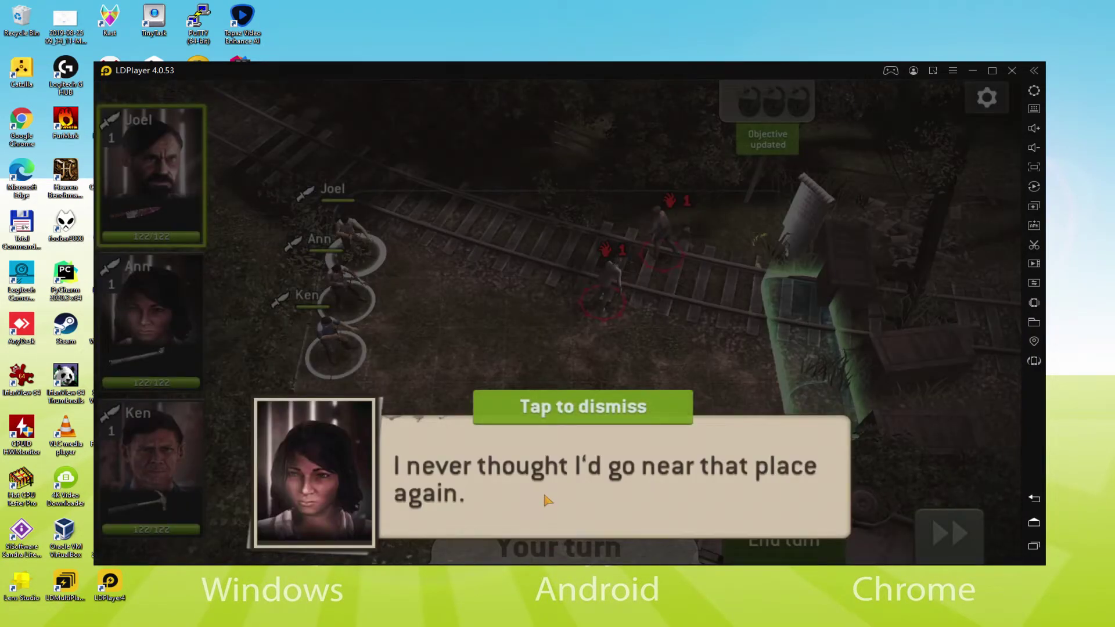
Dismiss the survivors' opening dialogue and the mission tip to begin the turn.
{"action": "left_click", "coordinate": [545, 498]}
{"action": "left_click", "coordinate": [546, 497]}
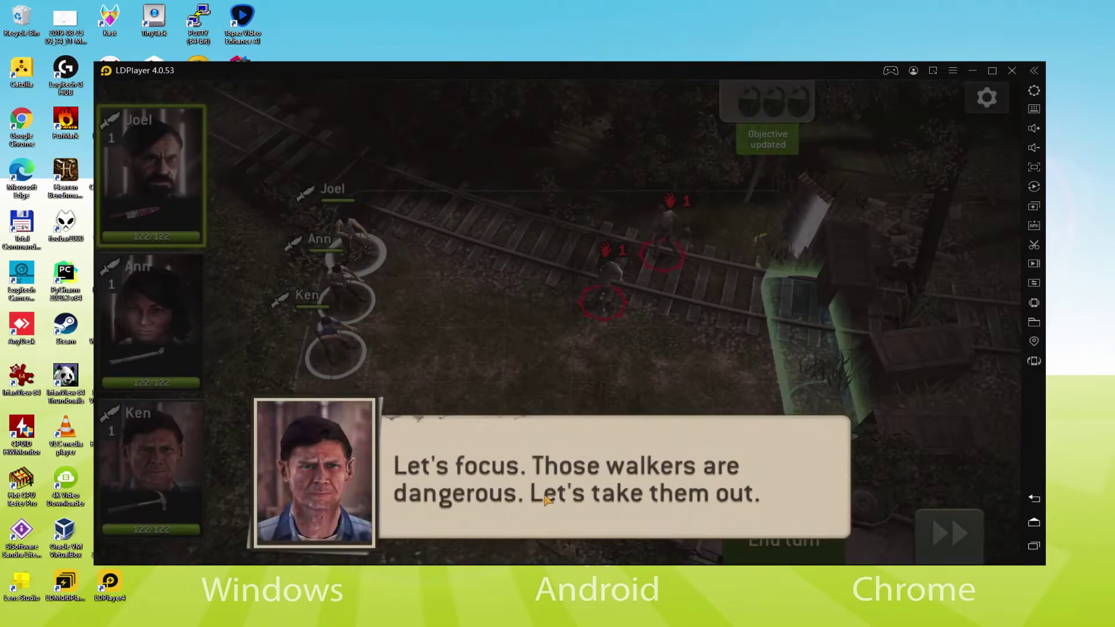
{"action": "left_click", "coordinate": [546, 499]}
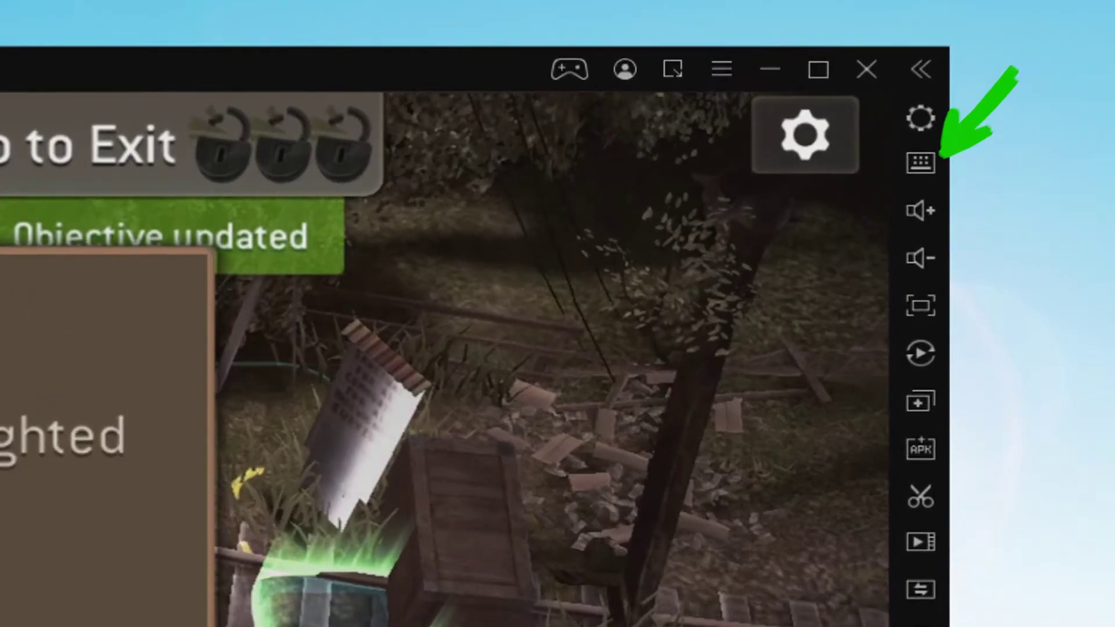
{"action": "left_click", "coordinate": [546, 363]}
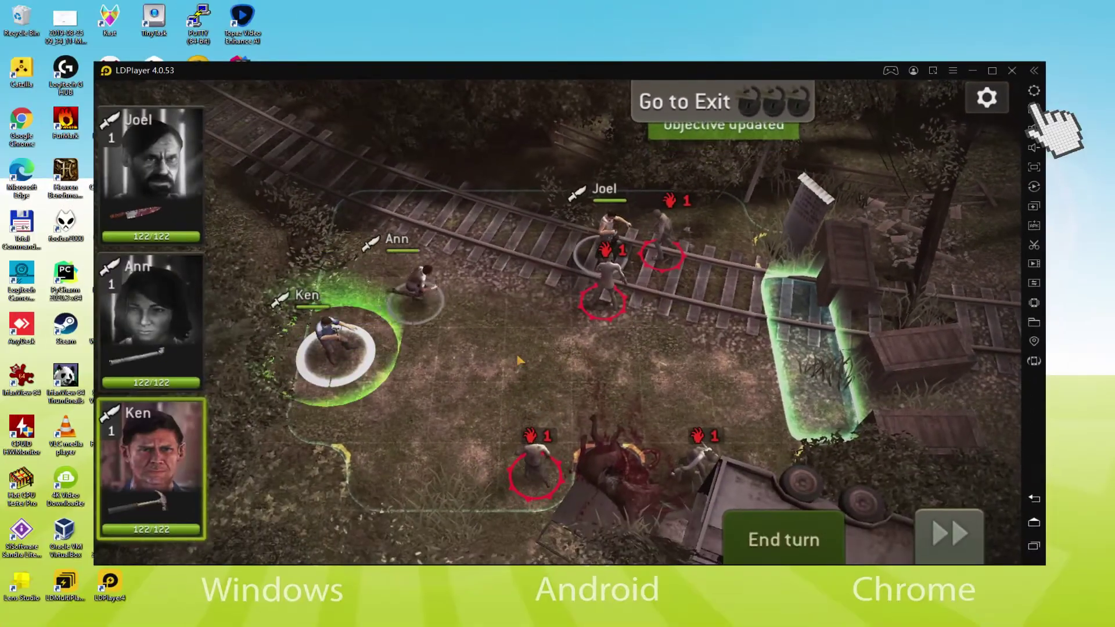
Open the emulator's keyboard mapping settings to examine the available controls, and exit them.
{"action": "left_click", "coordinate": [1035, 109]}
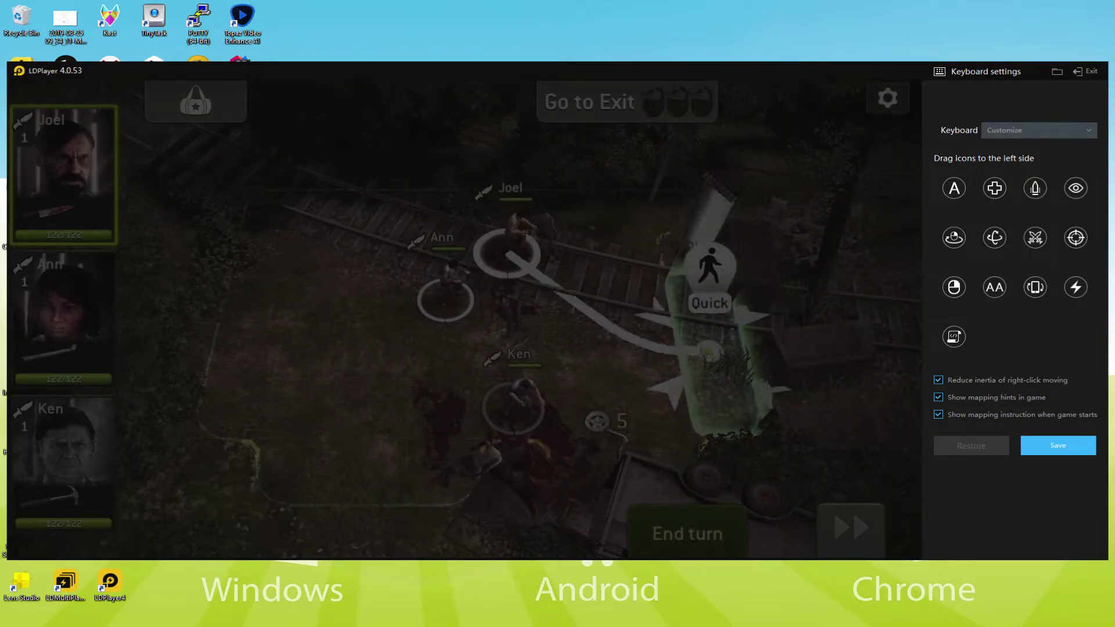
{"action": "left_click", "coordinate": [1079, 71]}
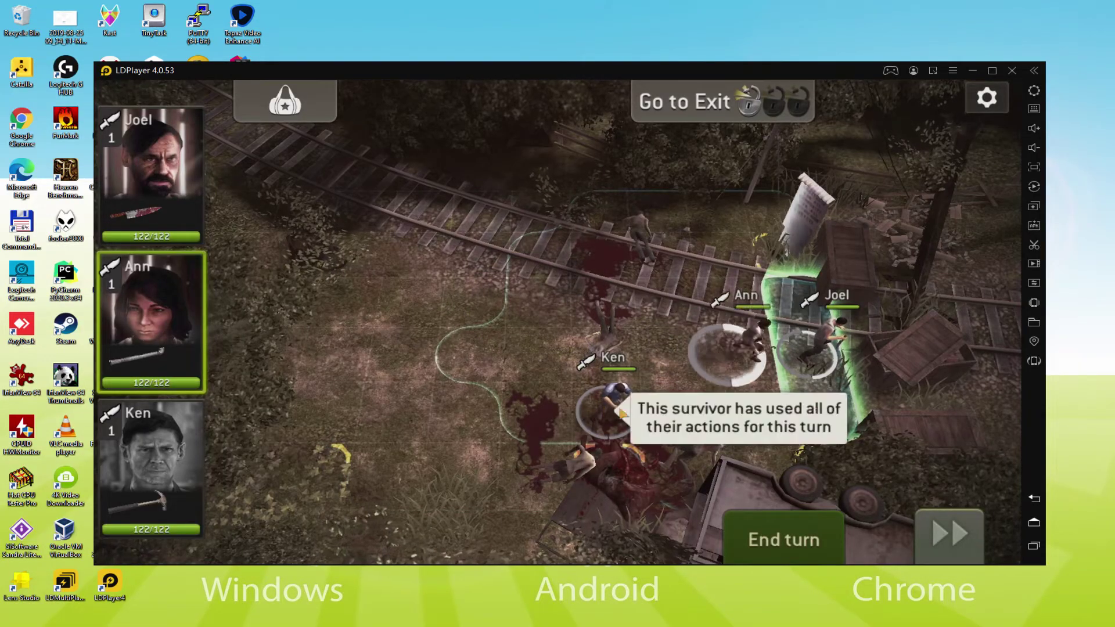
Bring Ann into the exit area, end the turn, and select Ken to get him out and finish the mission.
{"action": "left_click", "coordinate": [717, 351]}
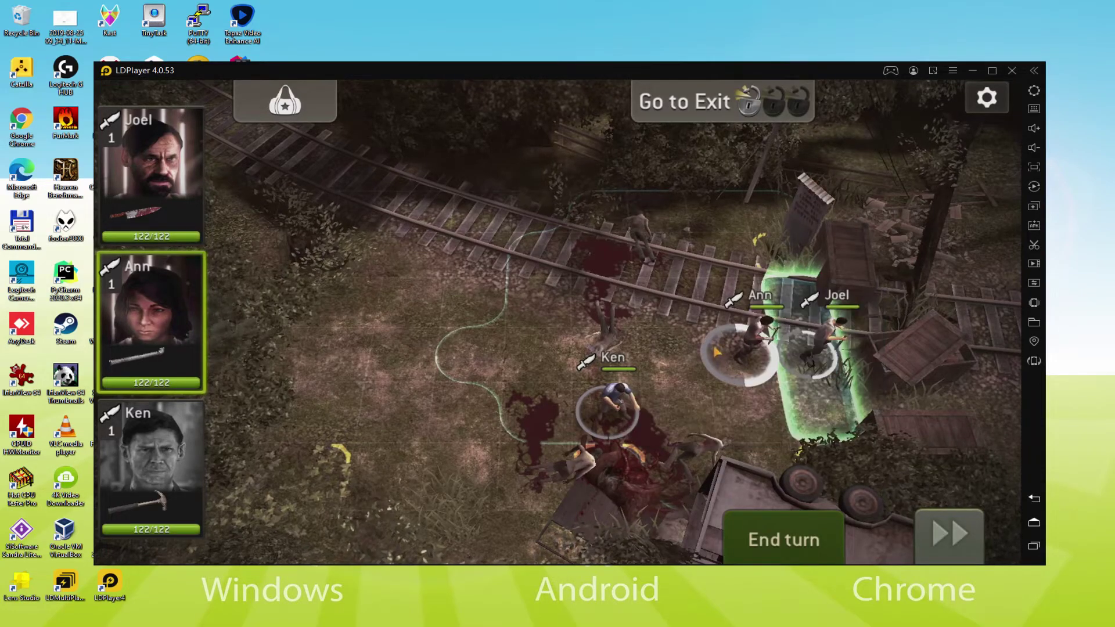
{"action": "left_click", "coordinate": [693, 418]}
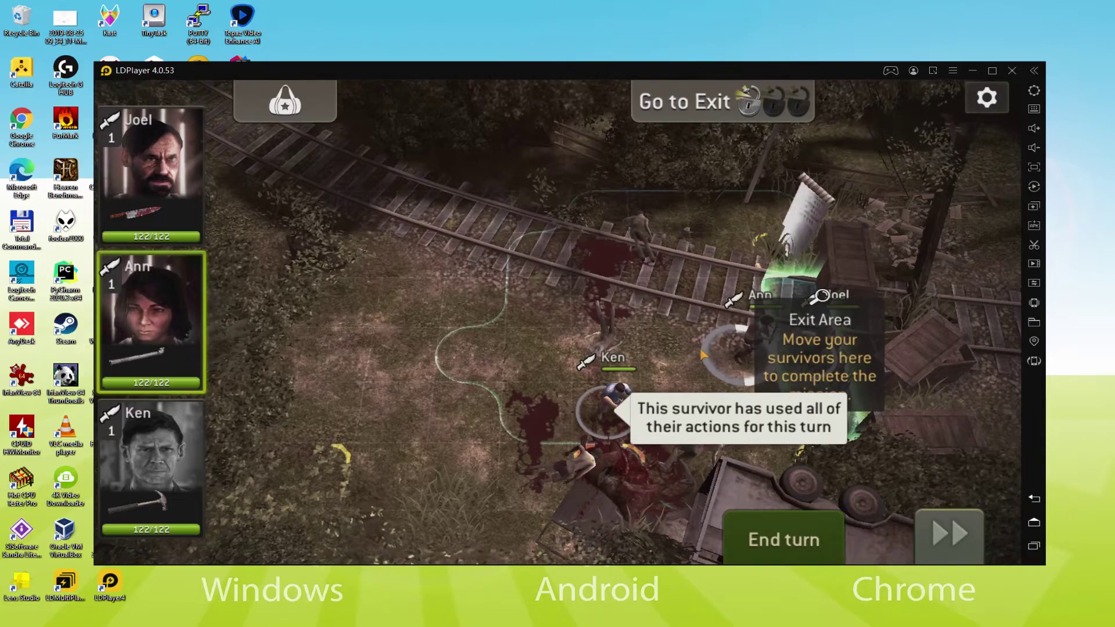
{"action": "left_click", "coordinate": [753, 349]}
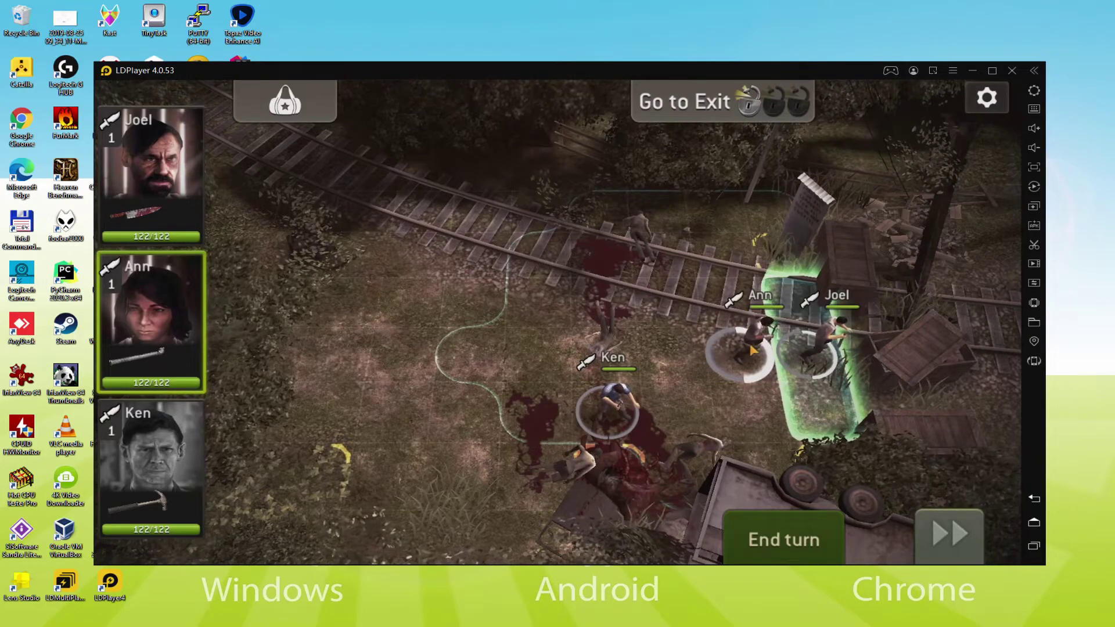
{"action": "left_click", "coordinate": [784, 539]}
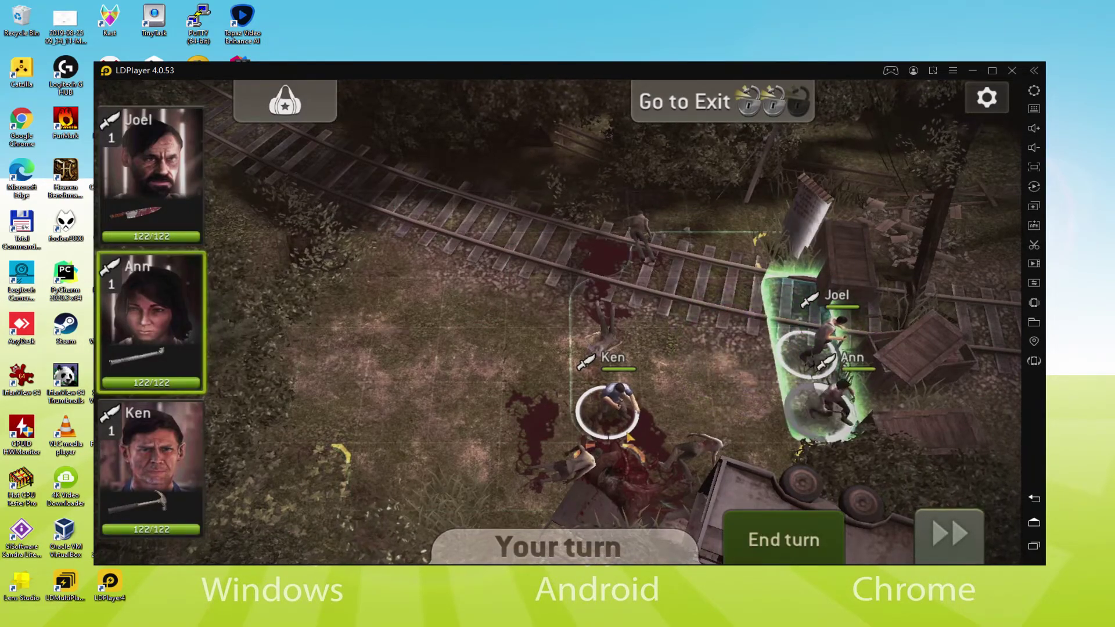
{"action": "left_click", "coordinate": [607, 409]}
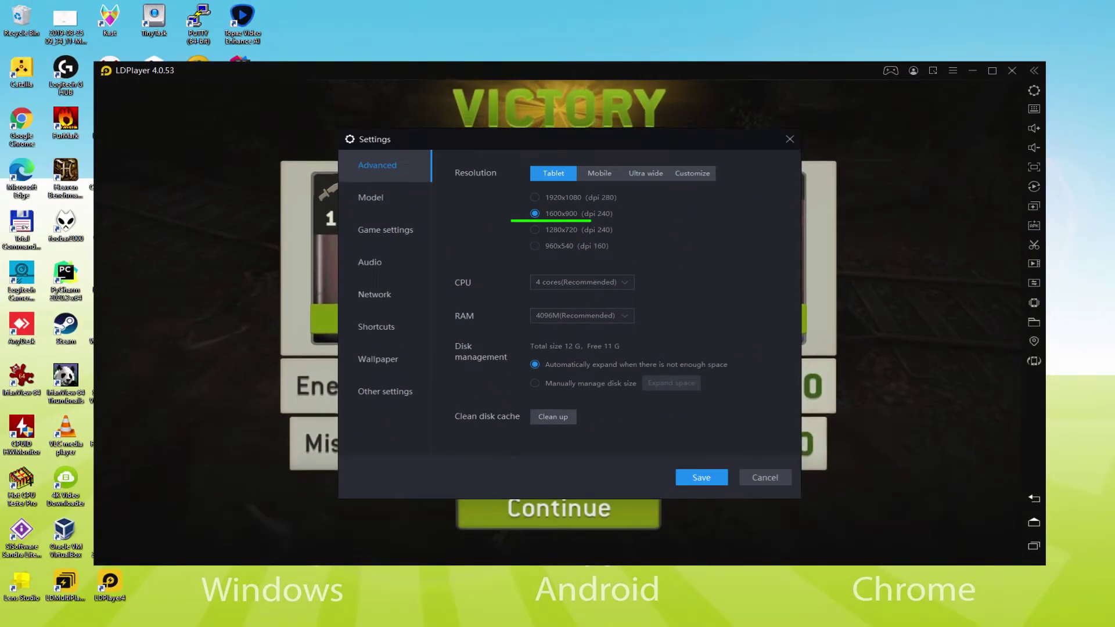
Continue from the victory screen, open the reward crates, and dismiss the survivor training tip on the chapter map.
{"action": "left_click", "coordinate": [583, 509]}
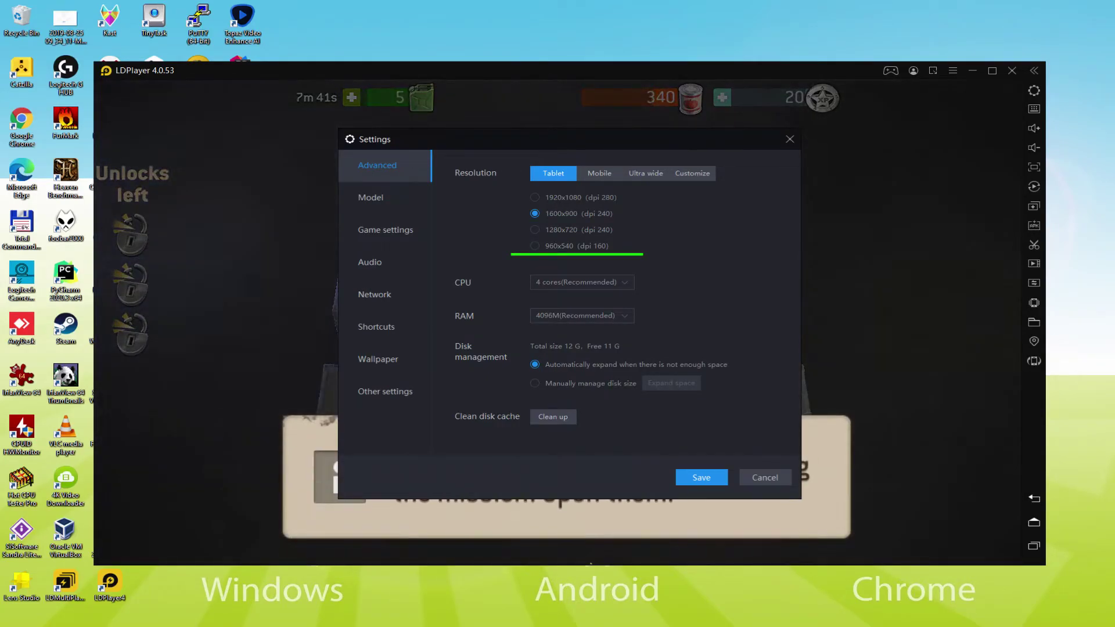
{"action": "left_click", "coordinate": [566, 527]}
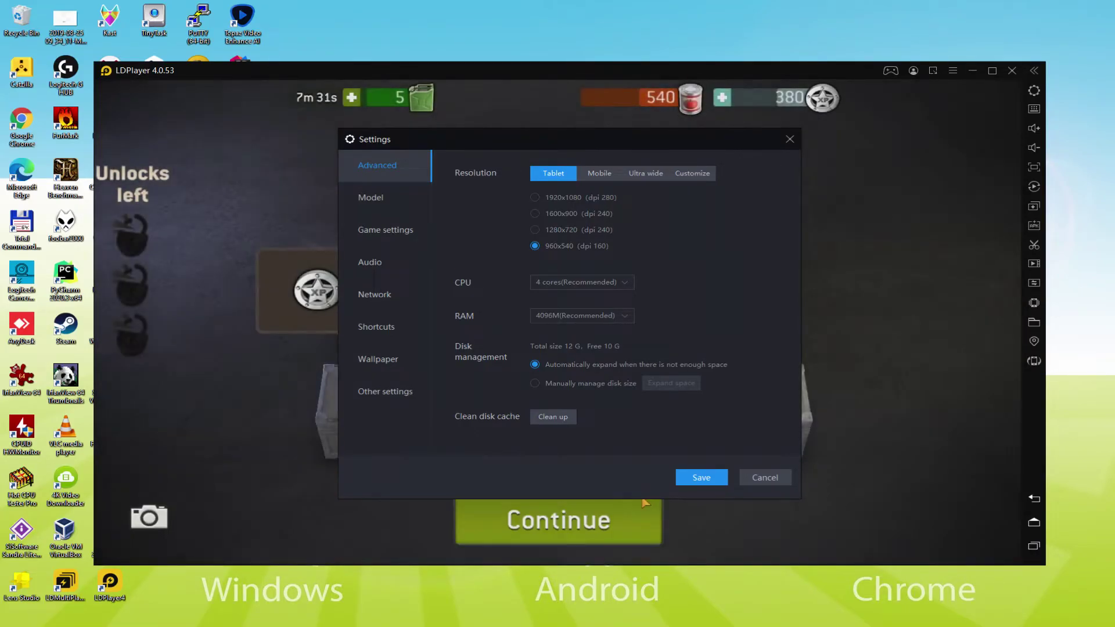
{"action": "left_click", "coordinate": [539, 538]}
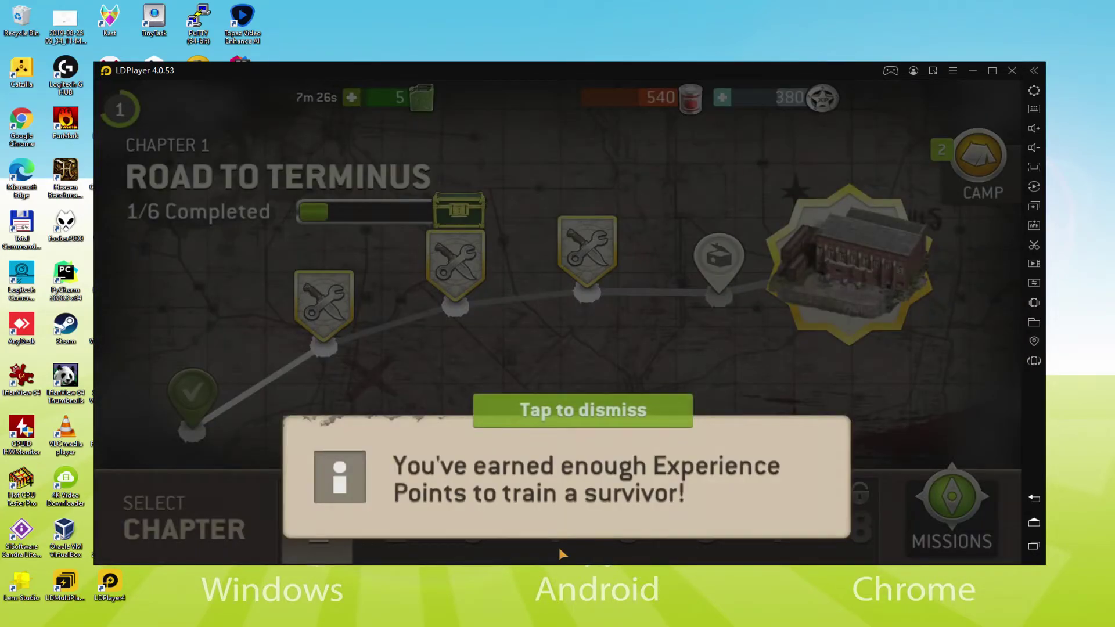
{"action": "left_click", "coordinate": [562, 495]}
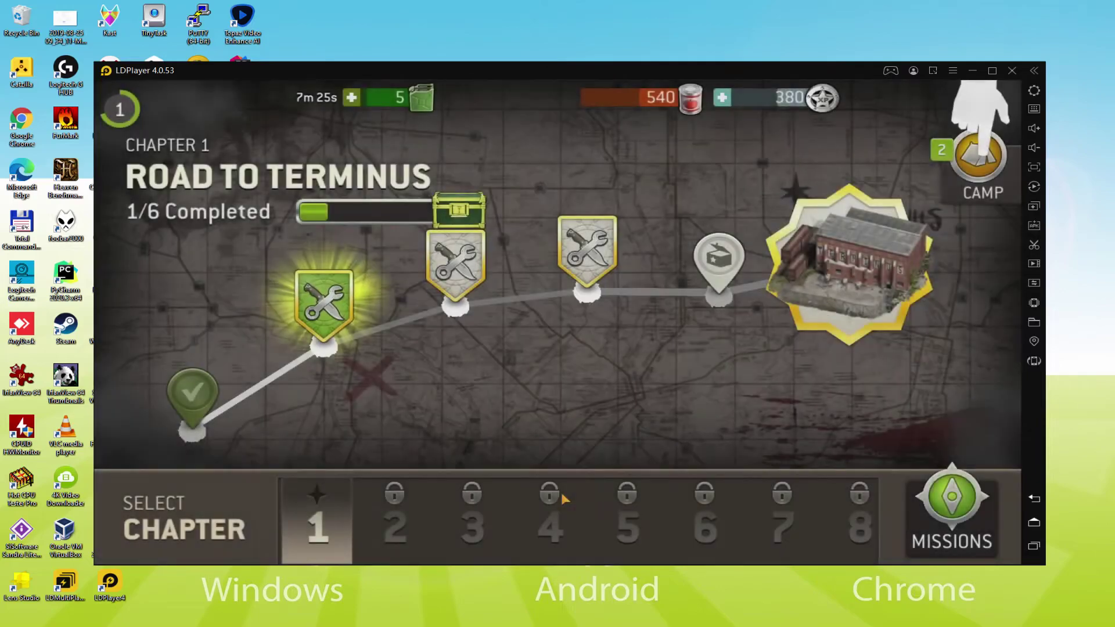
Return to the camp, dismiss the tips, and upgrade the Council to level 2.
{"action": "left_click", "coordinate": [979, 204]}
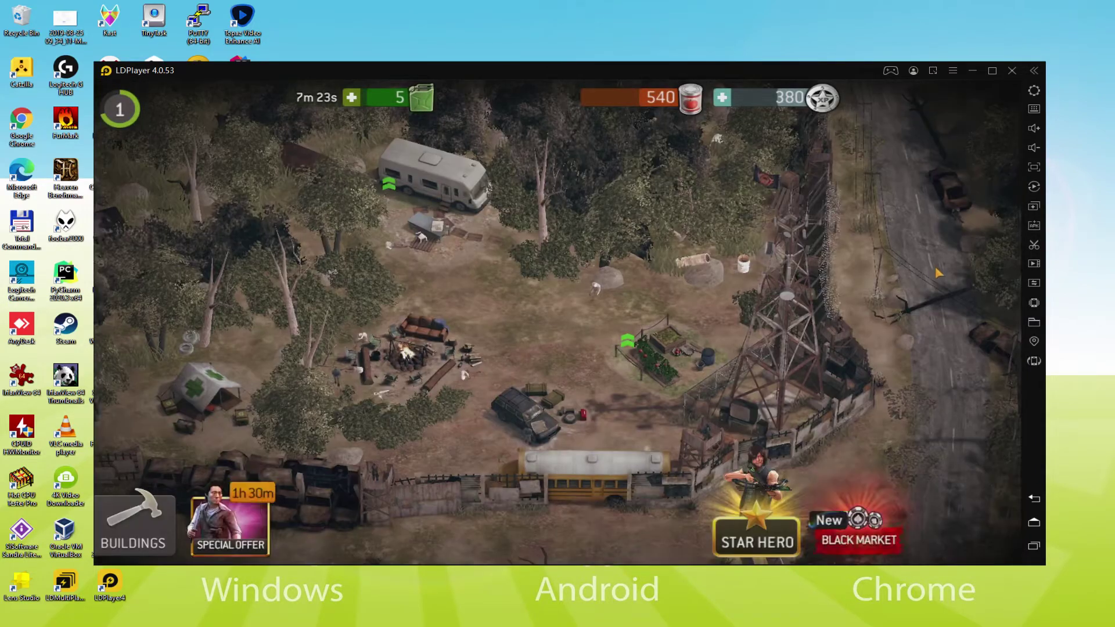
{"action": "left_click", "coordinate": [568, 513]}
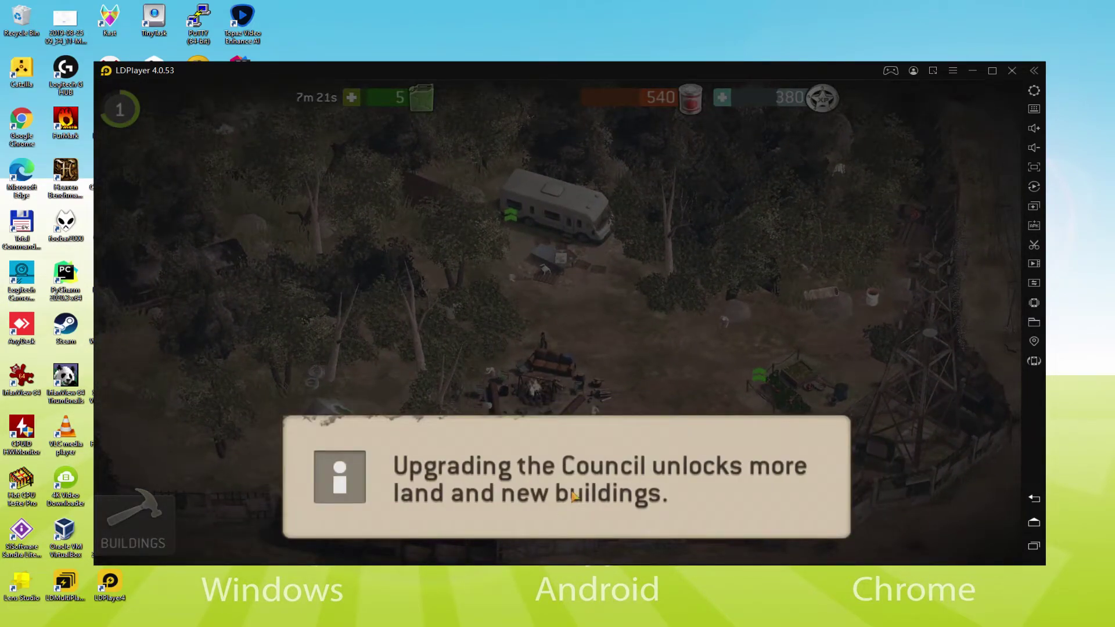
{"action": "left_click", "coordinate": [573, 496]}
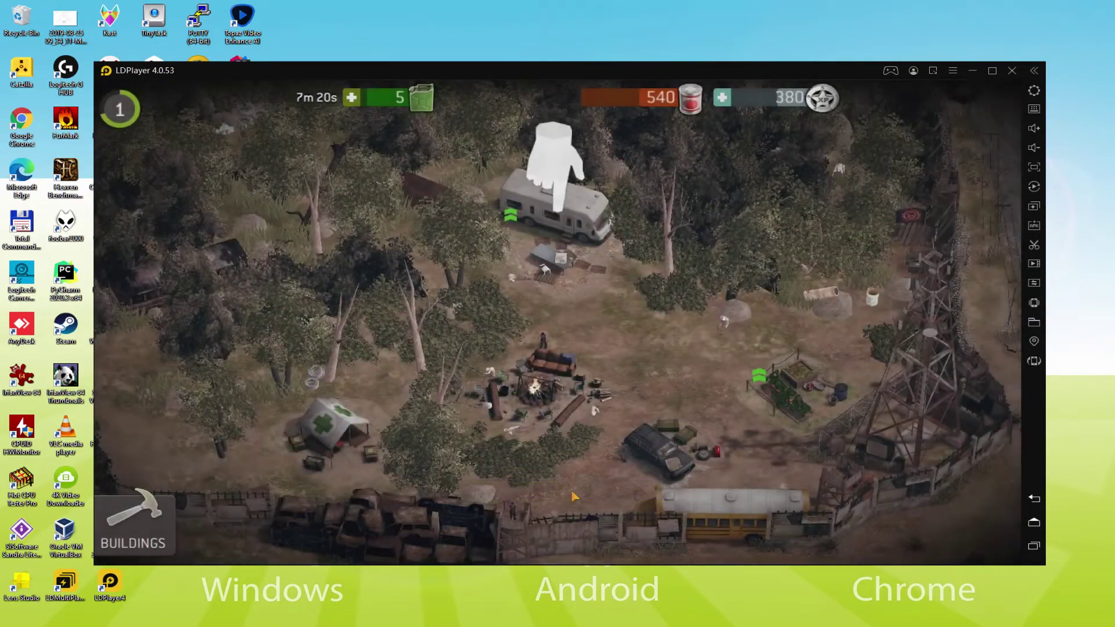
{"action": "left_click", "coordinate": [555, 206]}
{"action": "left_click", "coordinate": [600, 339]}
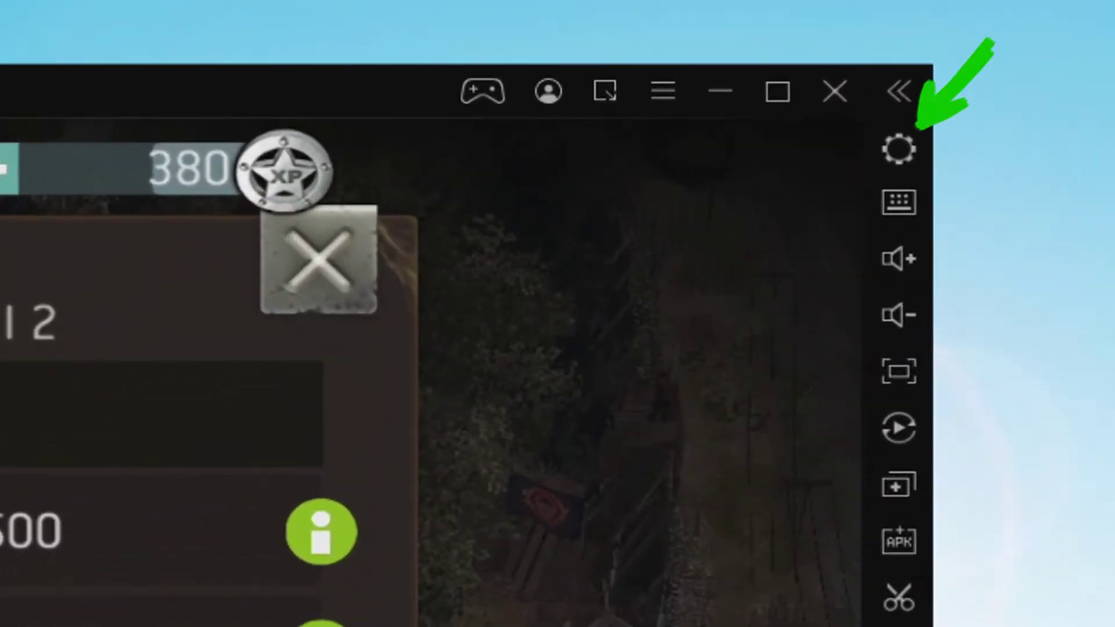
{"action": "key", "text": "Escape"}
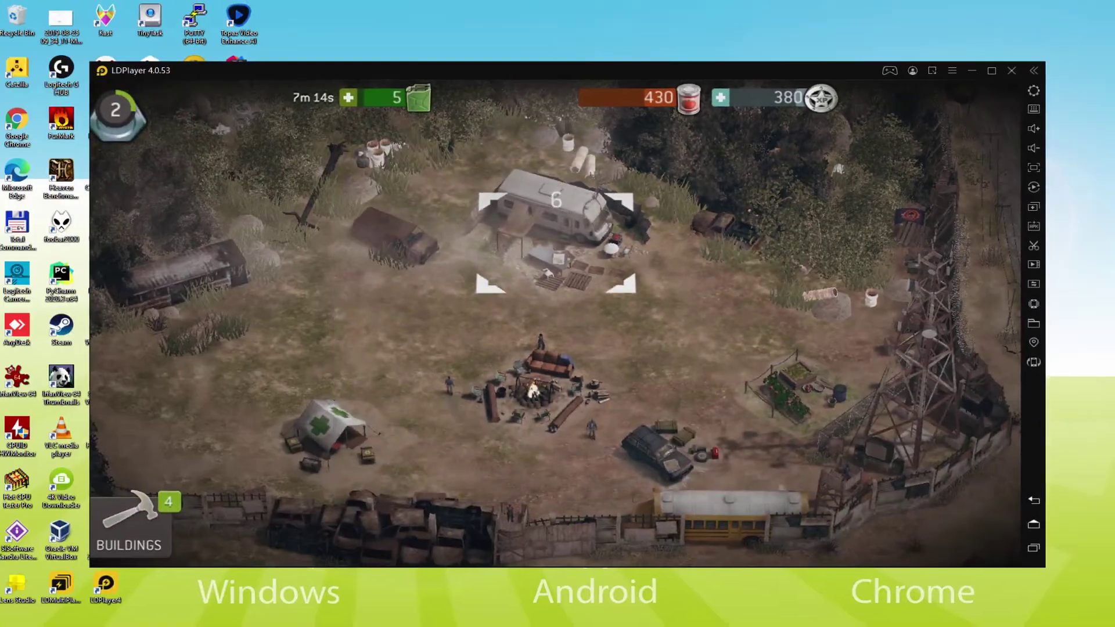
Open the emulator settings to examine the Other settings options, and close them.
{"action": "left_click", "coordinate": [899, 149]}
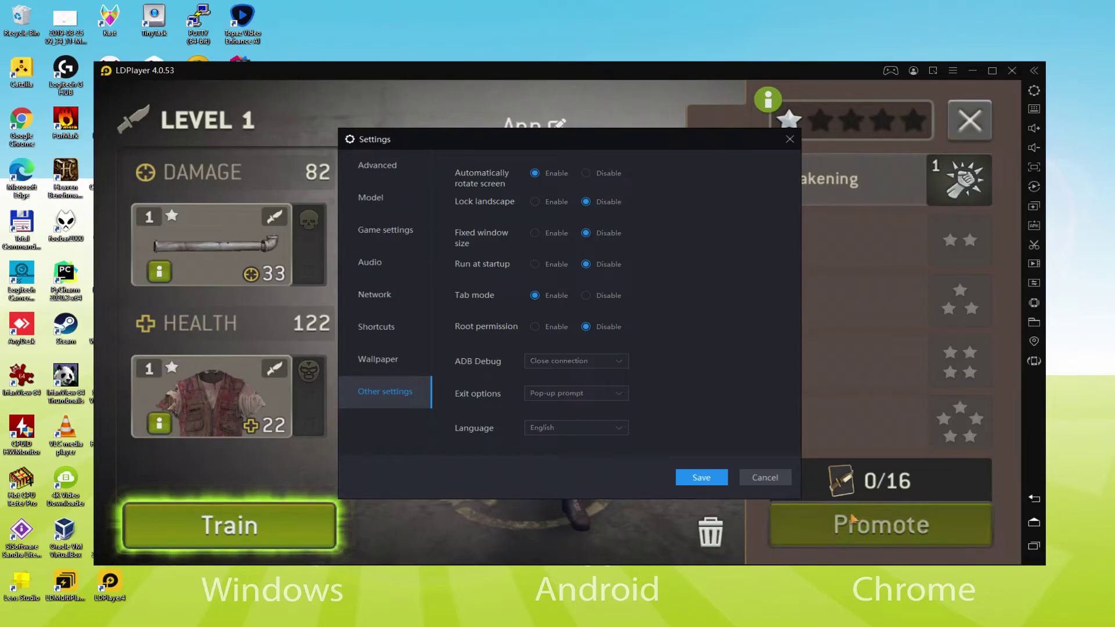
{"action": "key", "text": "Escape"}
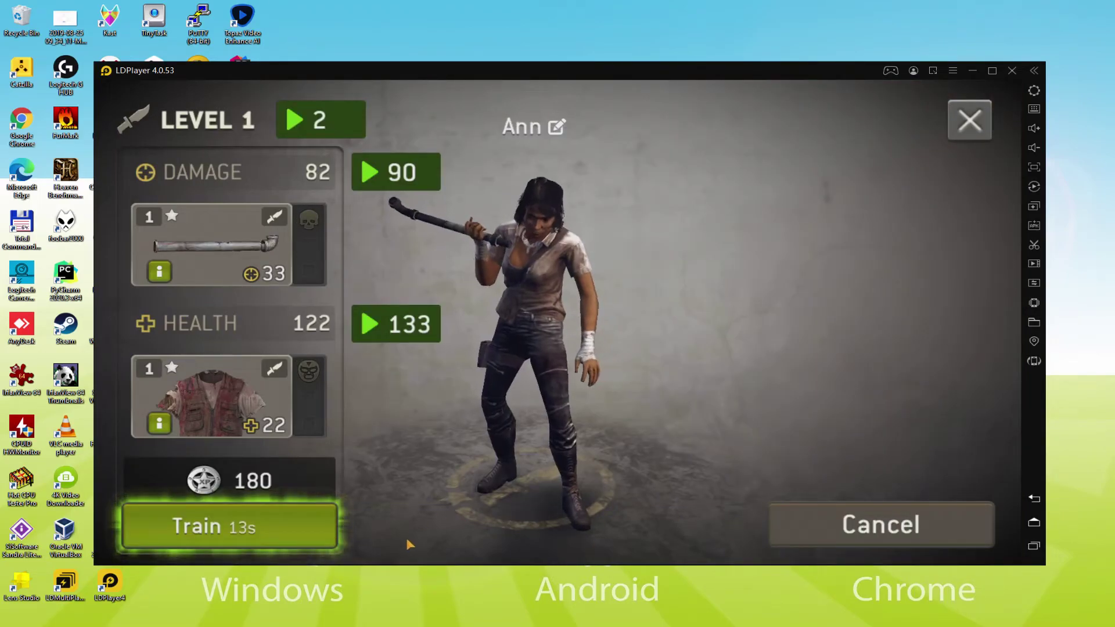
Train Ann to level 2 at the Training Grounds with a free speed-up, and close her survivor page.
{"action": "left_click", "coordinate": [299, 527]}
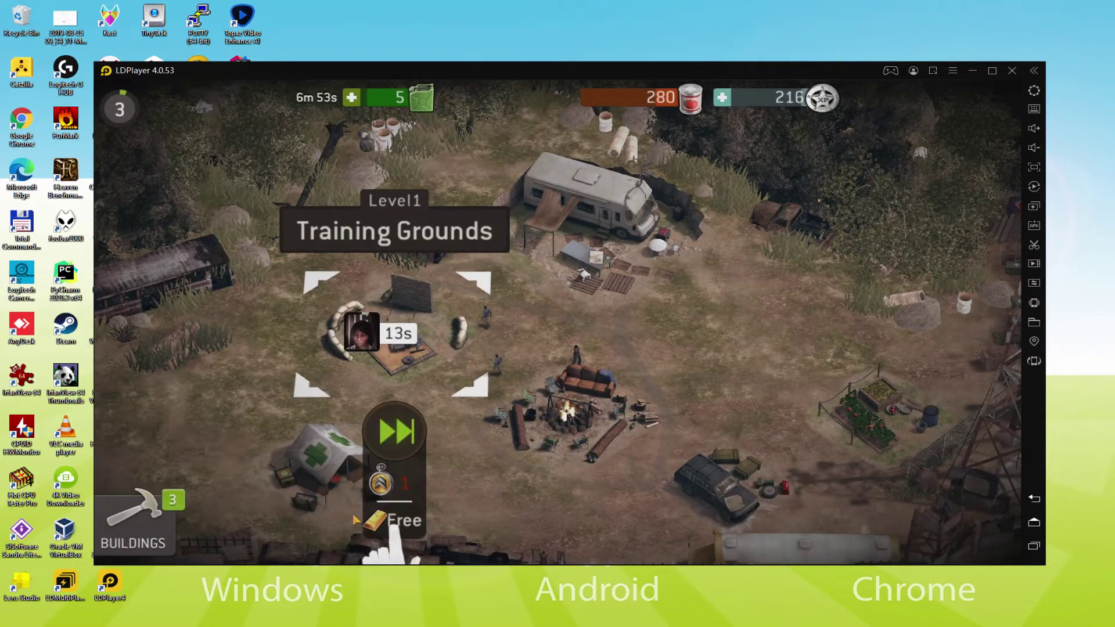
{"action": "left_click", "coordinate": [392, 521]}
{"action": "left_click", "coordinate": [401, 373]}
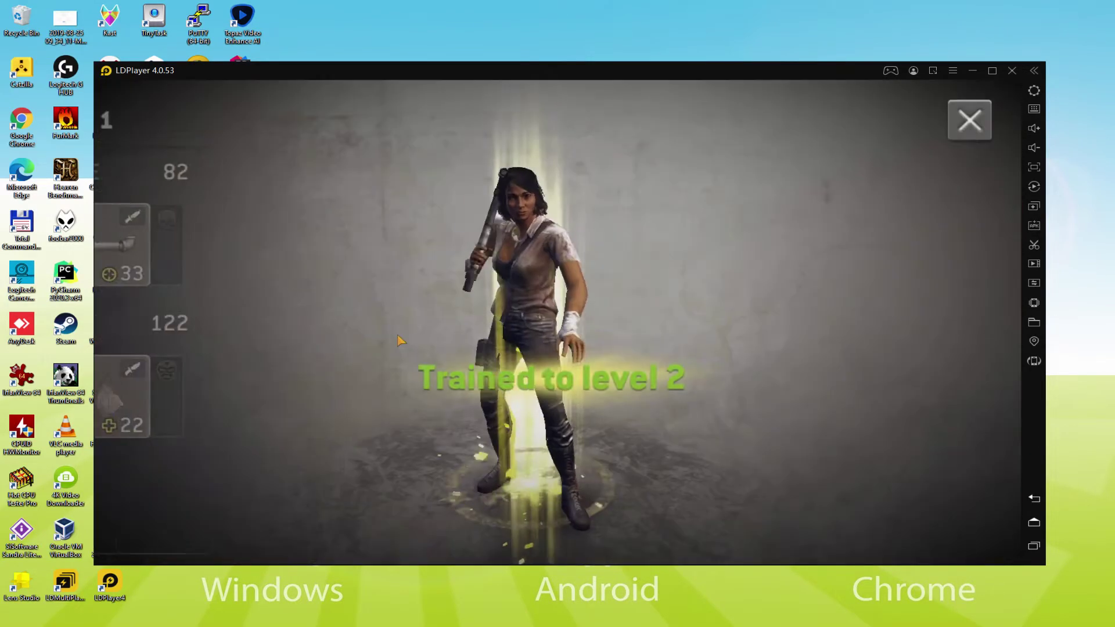
{"action": "left_click", "coordinate": [980, 125]}
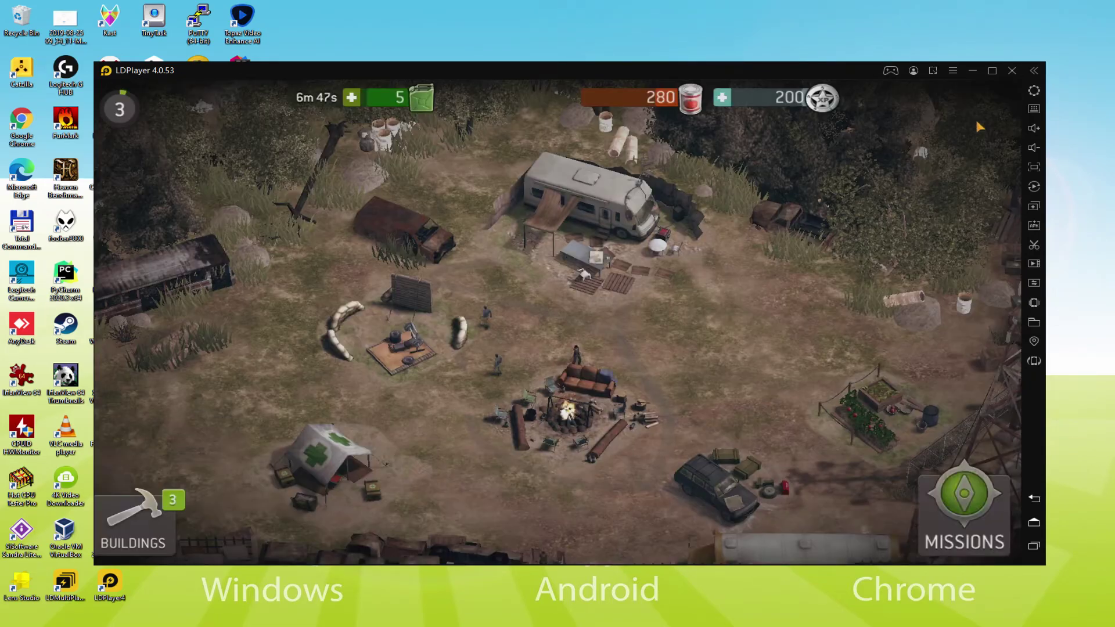
Advance Daryl's dialogue about training people and building up the camp to its end.
{"action": "left_click", "coordinate": [578, 481]}
{"action": "left_click", "coordinate": [577, 481]}
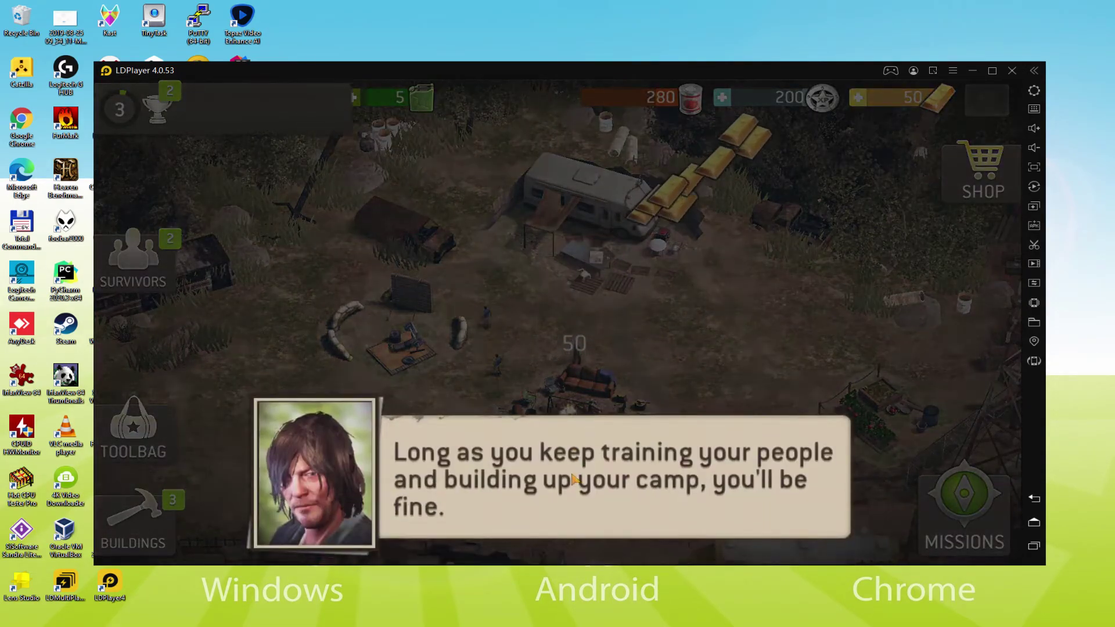
{"action": "left_click", "coordinate": [577, 481]}
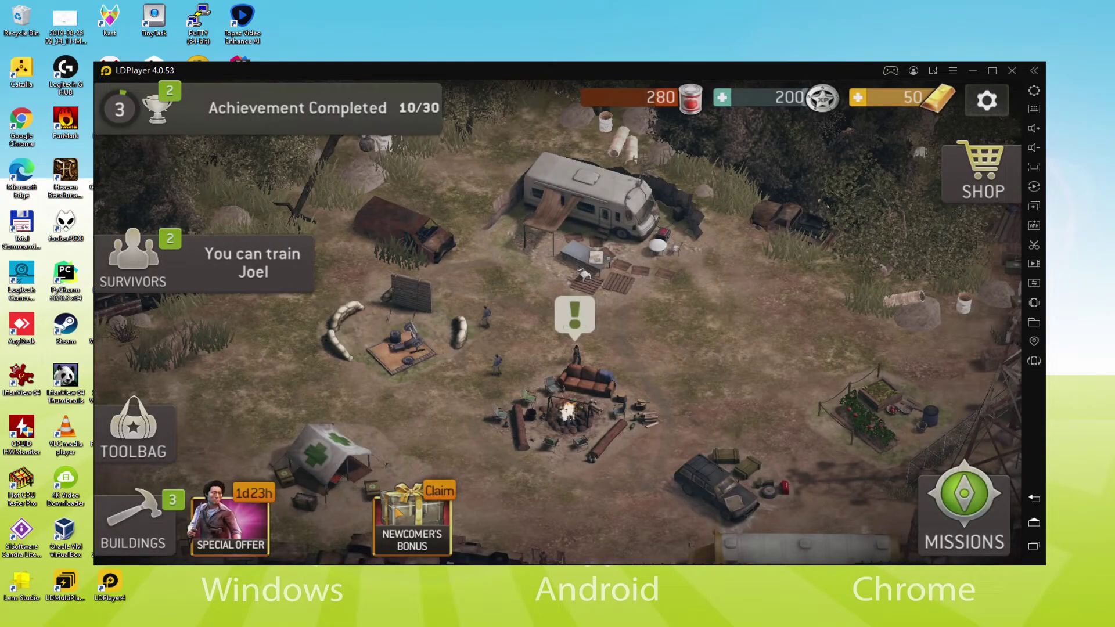
Select the Campfire in the camp and open the special offer to view the Starter Bundle.
{"action": "left_click", "coordinate": [586, 369]}
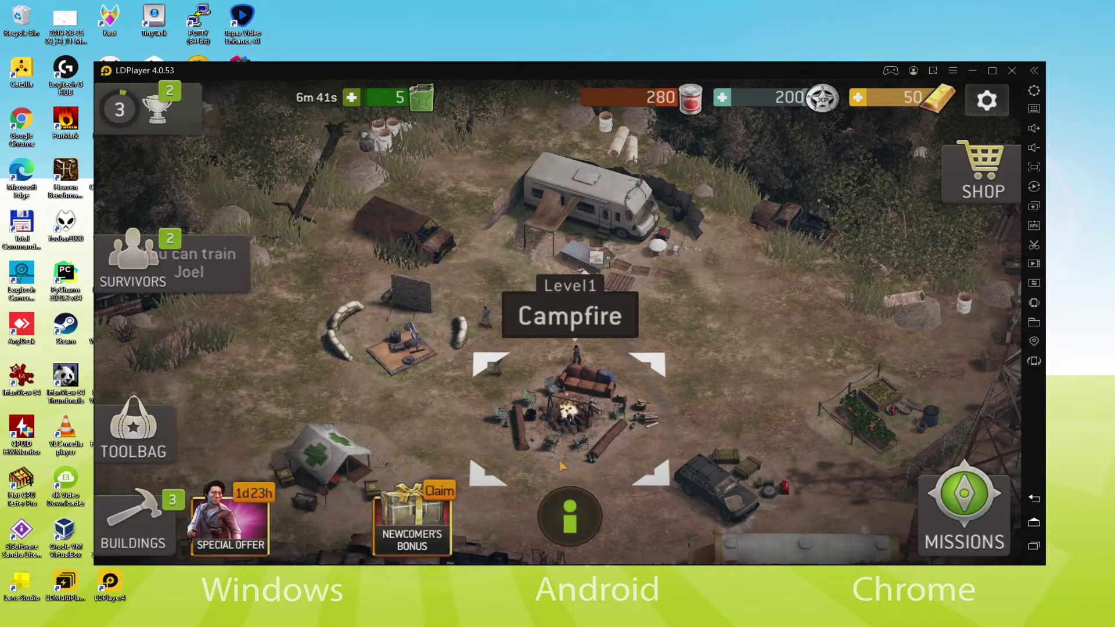
{"action": "left_click", "coordinate": [256, 533]}
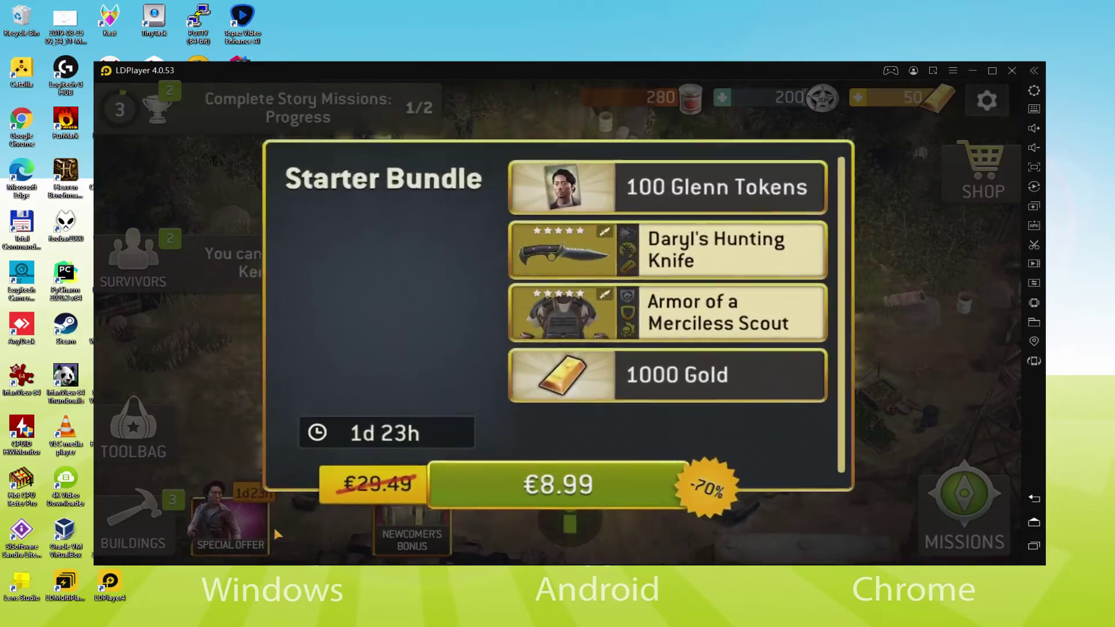
Close the Starter Bundle offer and open the emulator settings to examine the device Model options.
{"action": "left_click", "coordinate": [843, 162]}
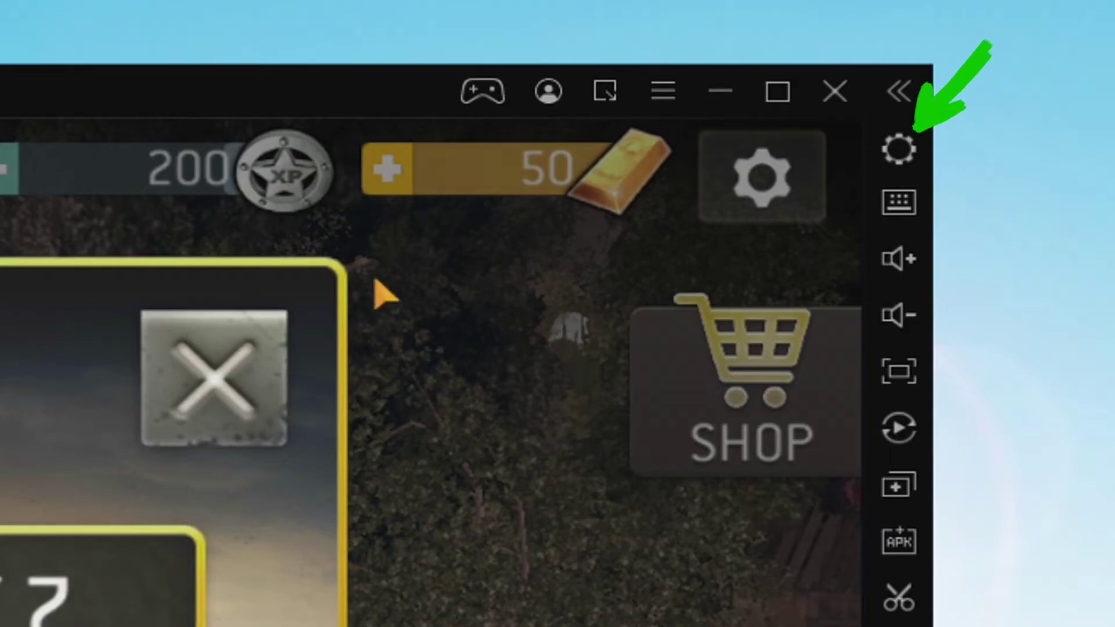
{"action": "left_click", "coordinate": [251, 390]}
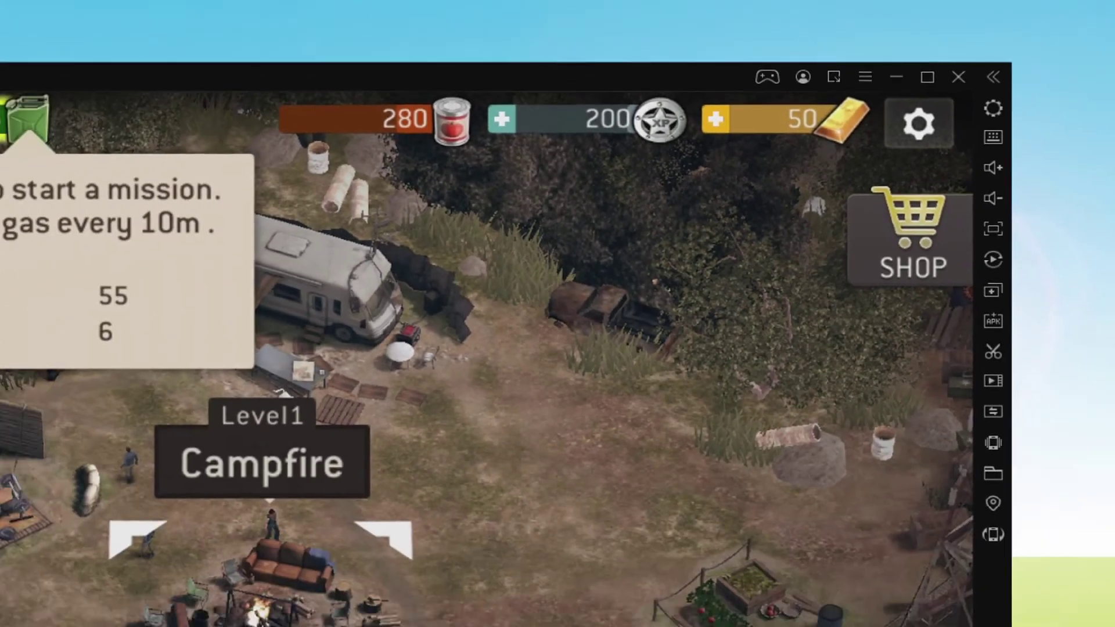
{"action": "left_click", "coordinate": [900, 150]}
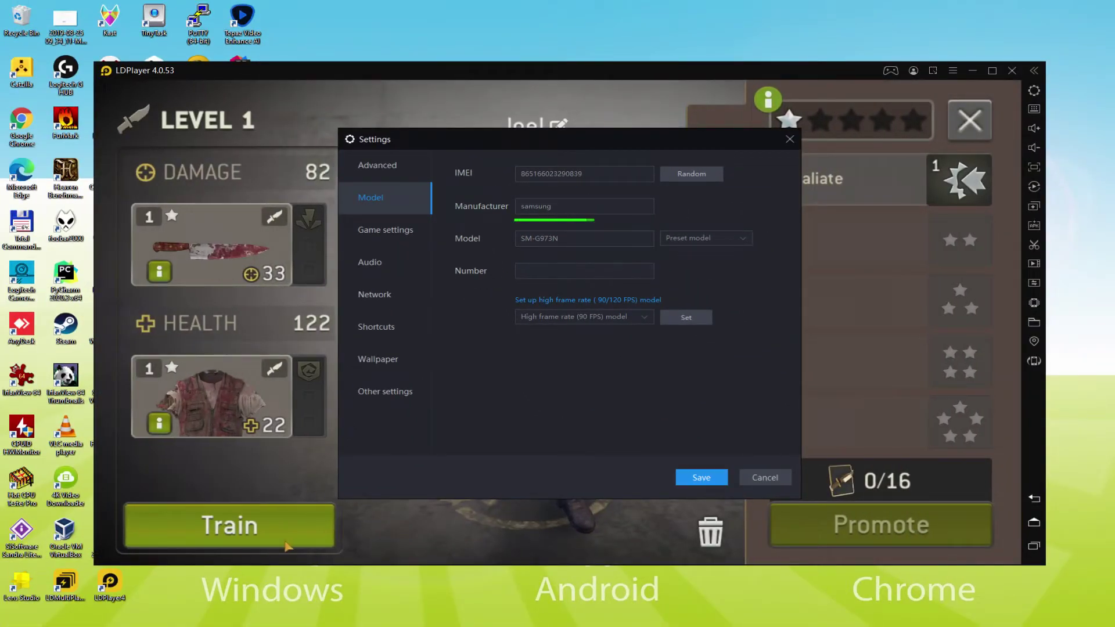
Train the survivor Joel to level 2 for 180 XP and return to the camp.
{"action": "left_click", "coordinate": [287, 546]}
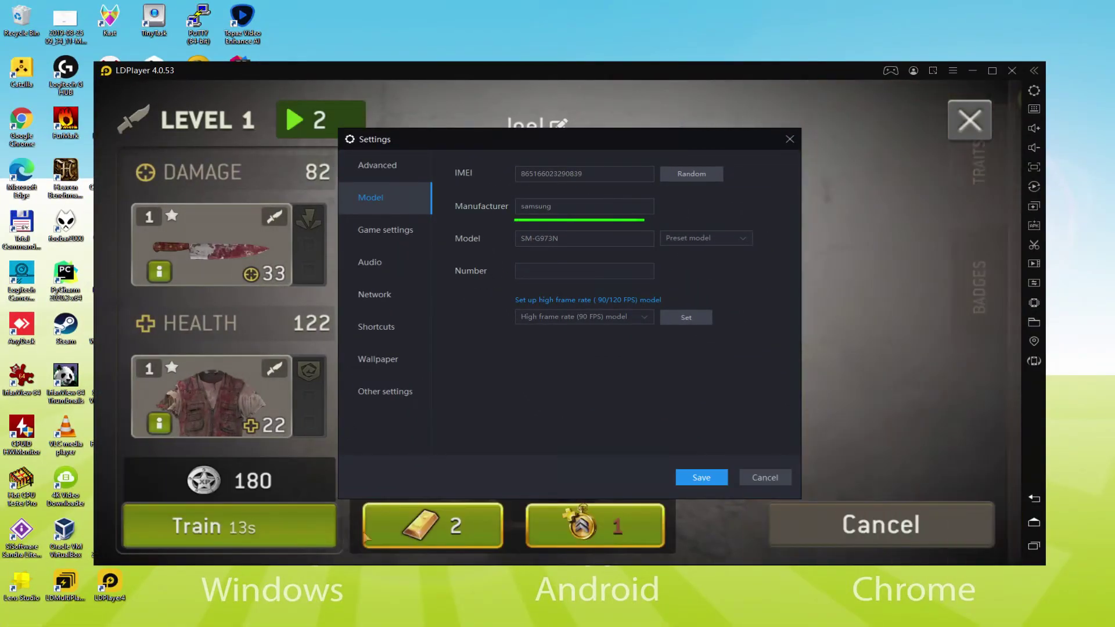
{"action": "left_click", "coordinate": [348, 532]}
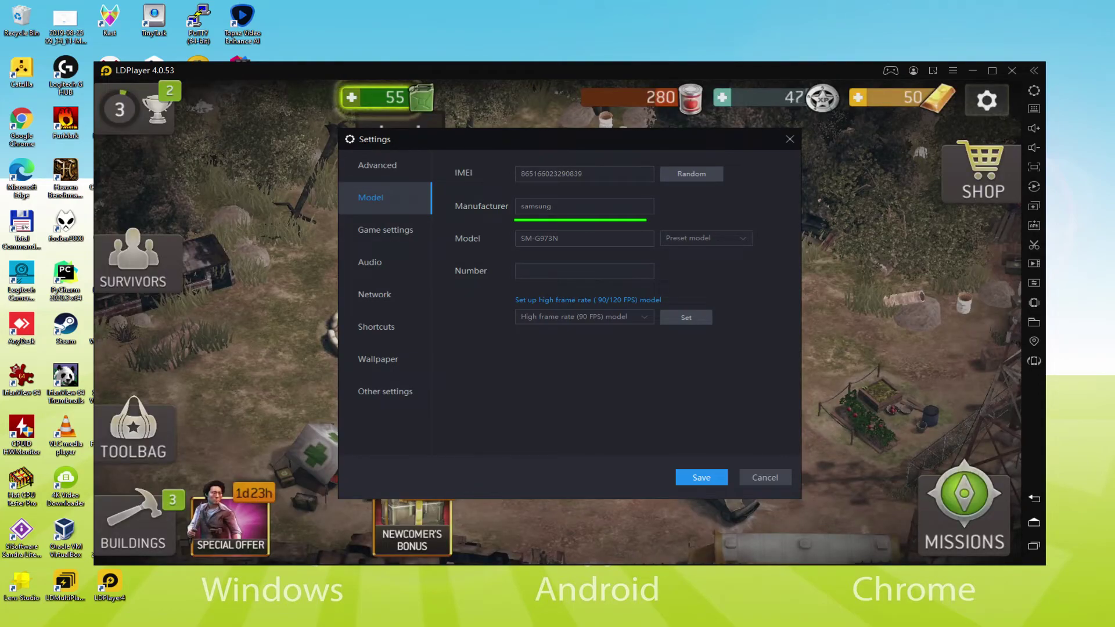
Claim the Survivor Training reward in the daily quests and leave the quest overview.
{"action": "left_click", "coordinate": [163, 113]}
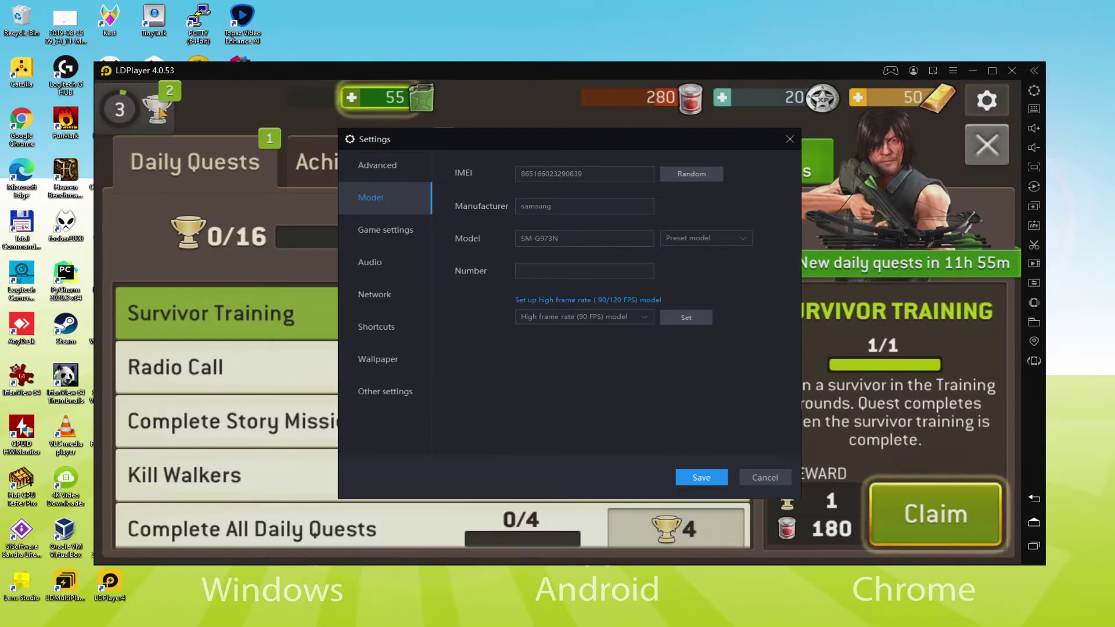
{"action": "left_click", "coordinate": [934, 517]}
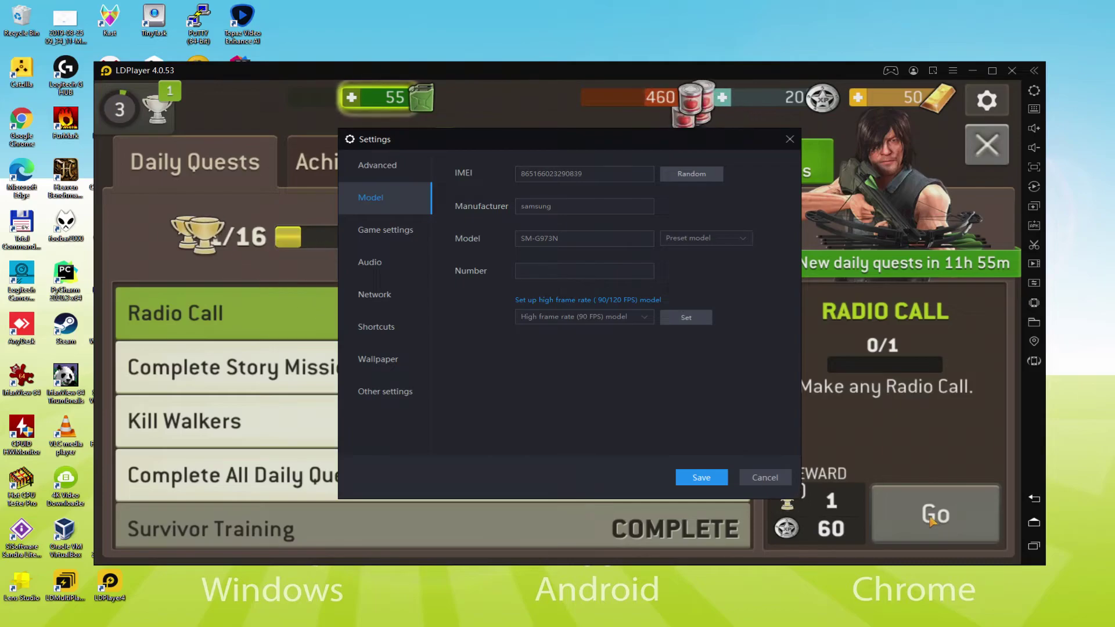
{"action": "left_click", "coordinate": [933, 522]}
{"action": "key", "text": "Escape"}
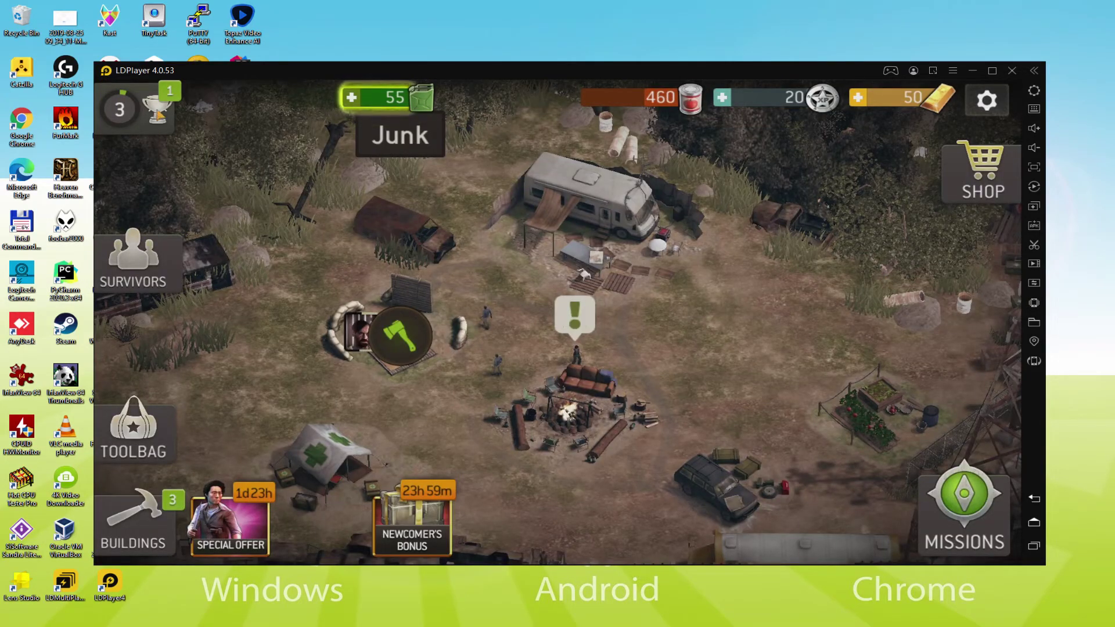
Claim the available gold reward for the Kill walkers achievement and close the achievements overview.
{"action": "left_click", "coordinate": [157, 110]}
{"action": "left_click", "coordinate": [397, 173]}
{"action": "left_click", "coordinate": [909, 240]}
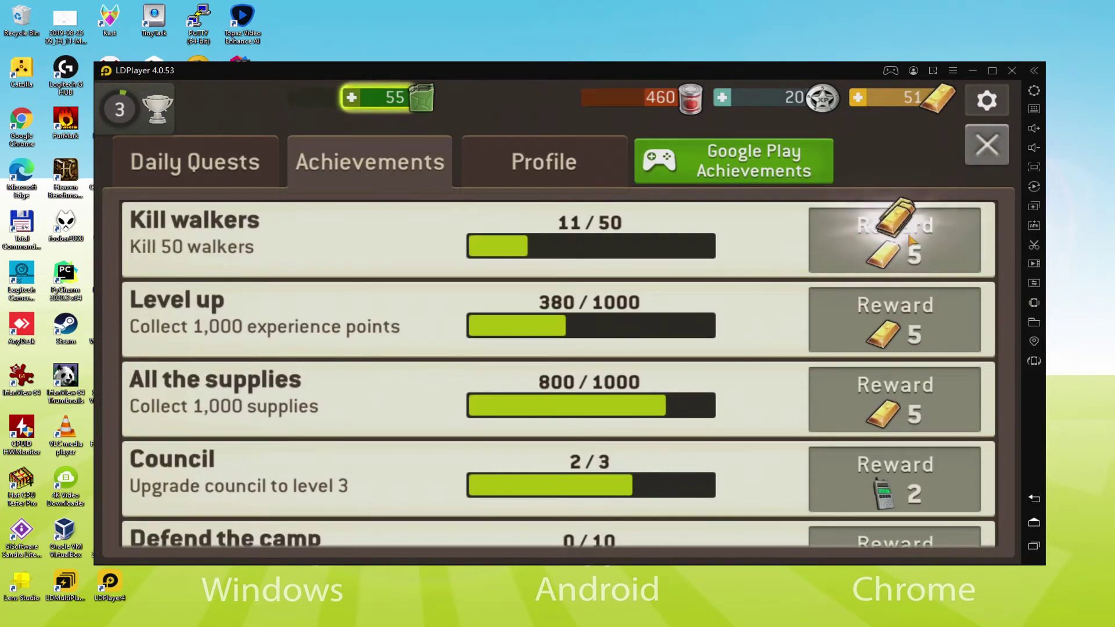
{"action": "left_click", "coordinate": [986, 155]}
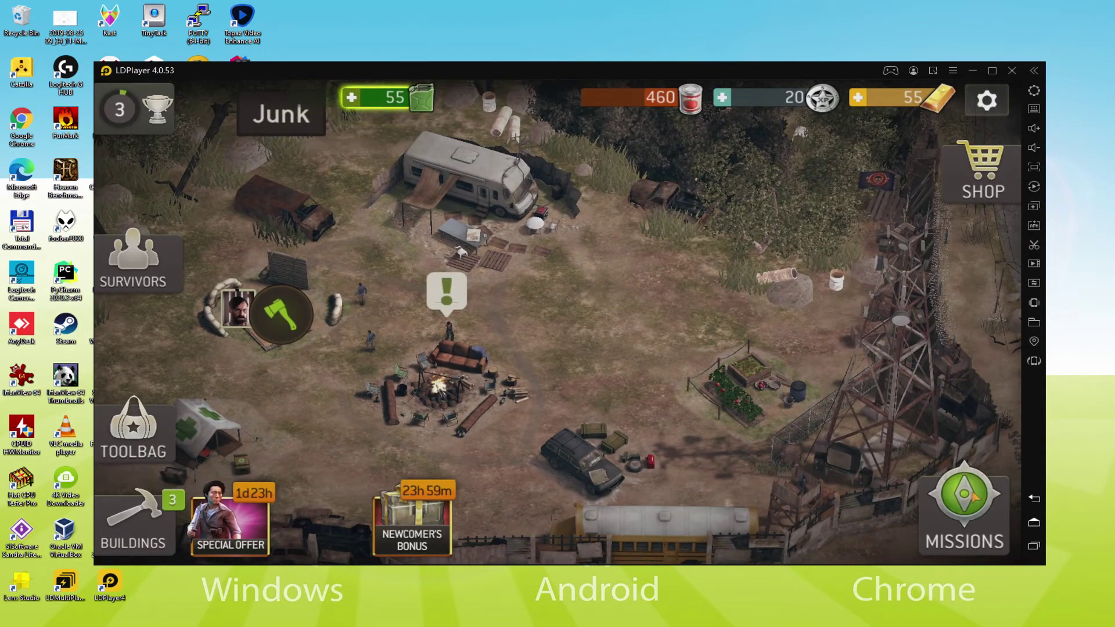
Start the Hit the Road mission of chapter 1, Road to Terminus, with Joel, Ann and Ken as the team.
{"action": "left_click", "coordinate": [973, 493]}
{"action": "left_click", "coordinate": [299, 459]}
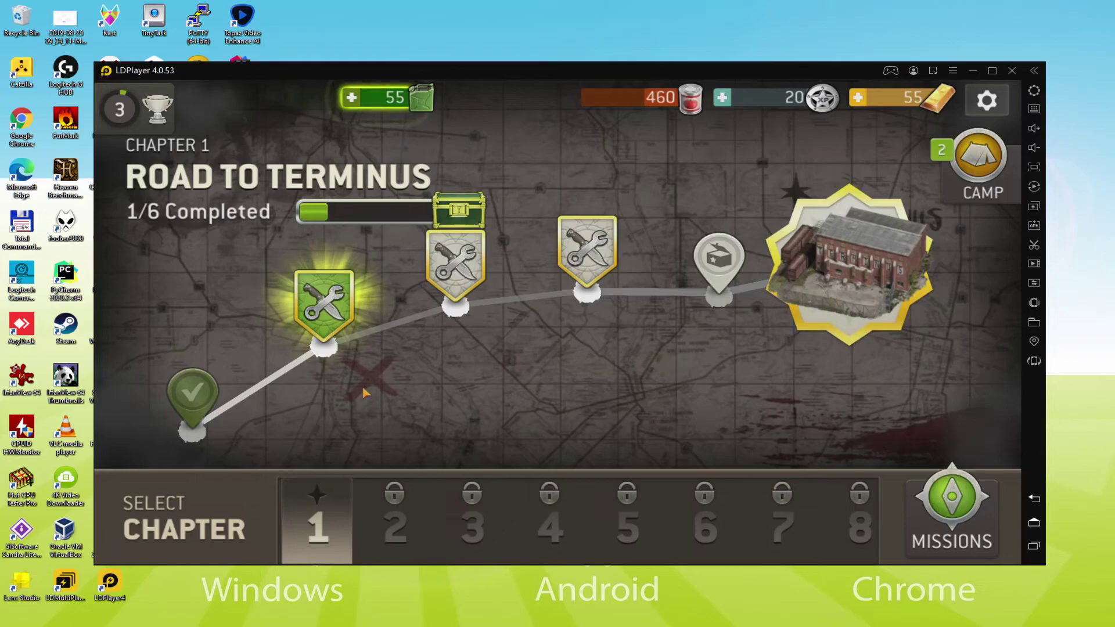
{"action": "left_click", "coordinate": [345, 305]}
{"action": "left_click", "coordinate": [605, 524]}
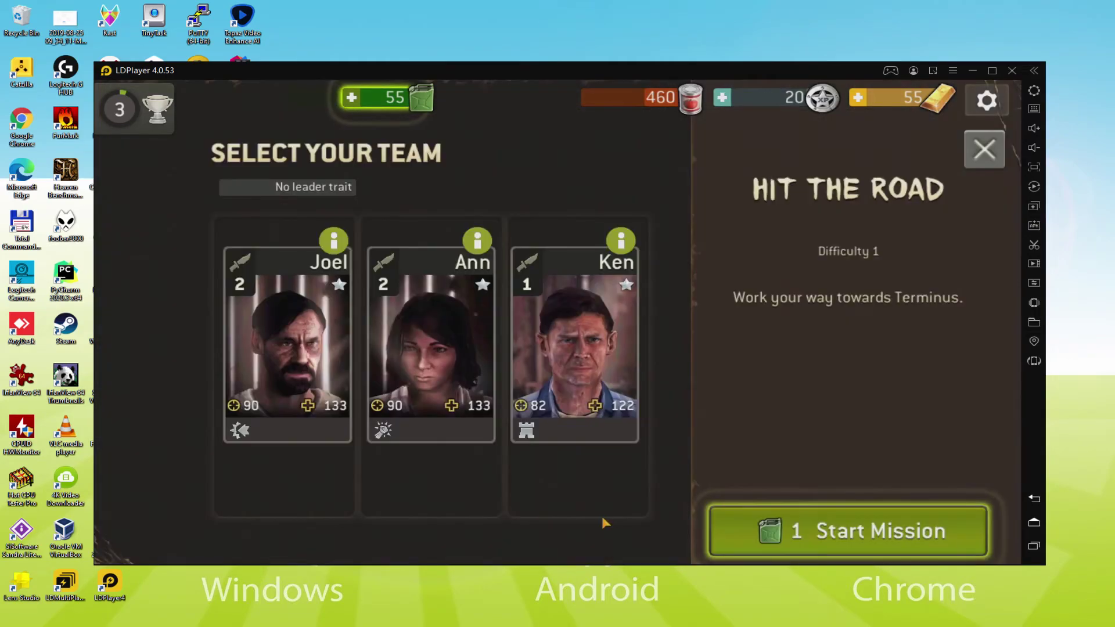
{"action": "left_click", "coordinate": [830, 536]}
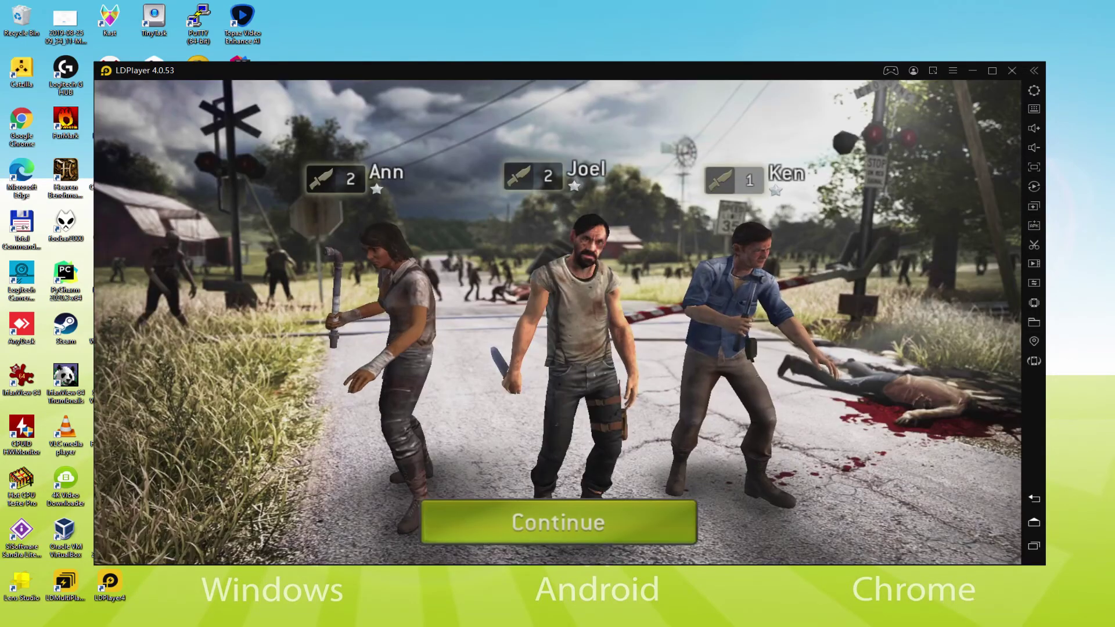
{"action": "left_click", "coordinate": [576, 518]}
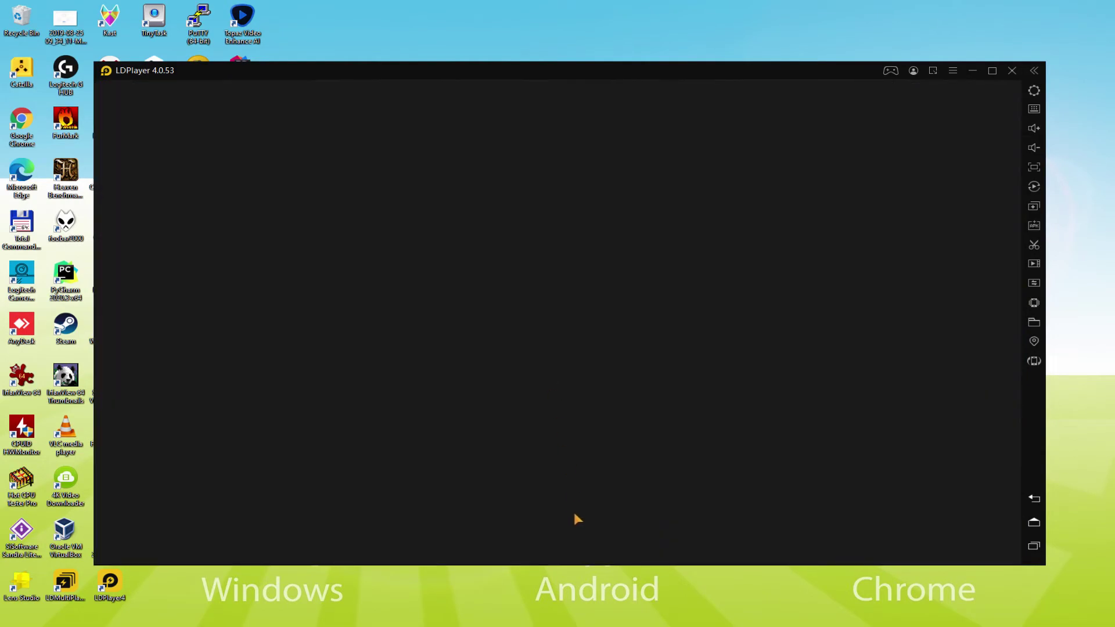
Advance Joel, Ann and Ken toward the walkers beside the train wagon and attack them.
{"action": "left_click", "coordinate": [698, 473]}
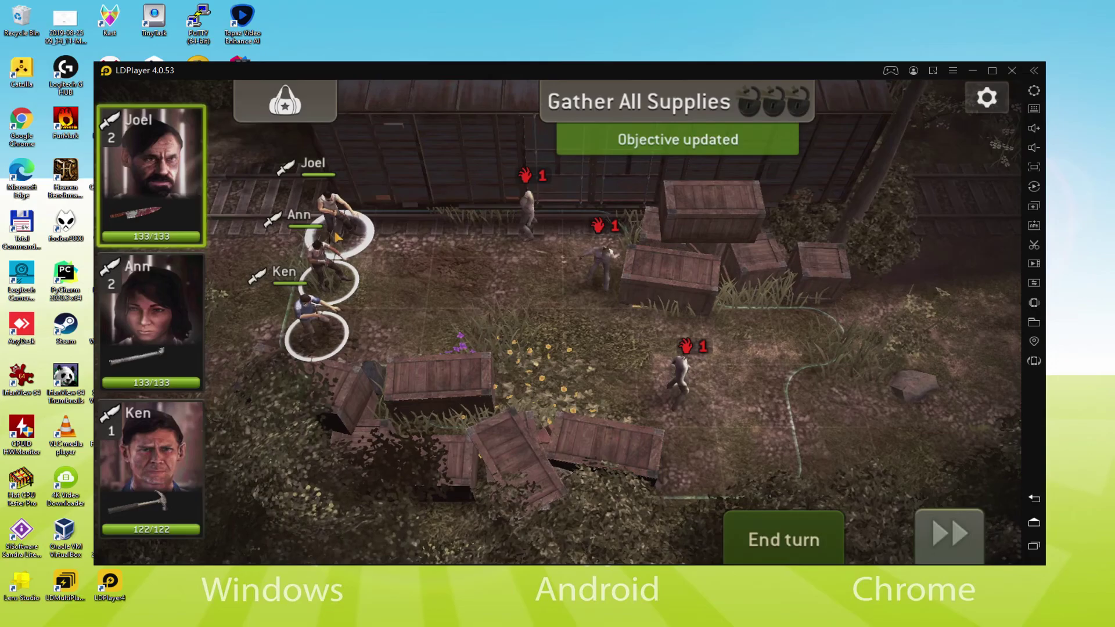
{"action": "left_click", "coordinate": [361, 348]}
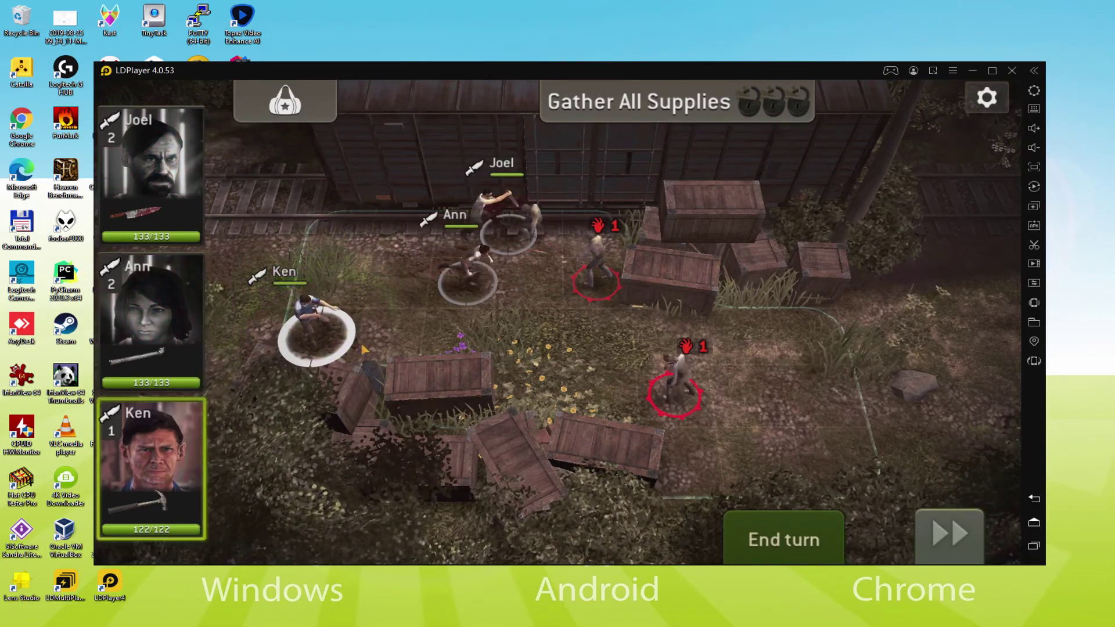
{"action": "left_click", "coordinate": [673, 401]}
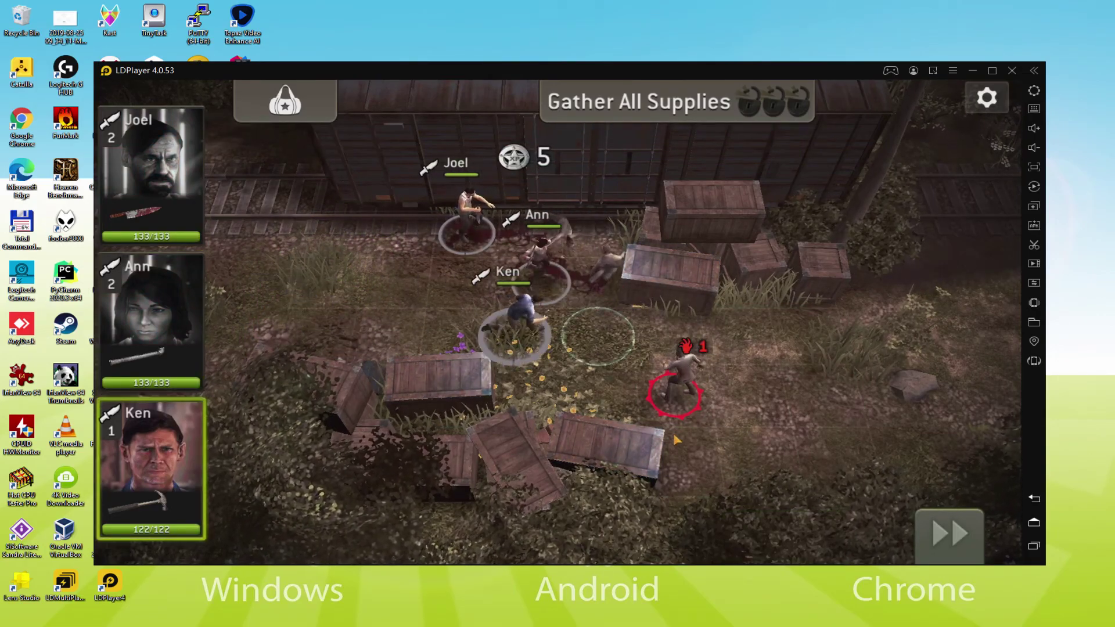